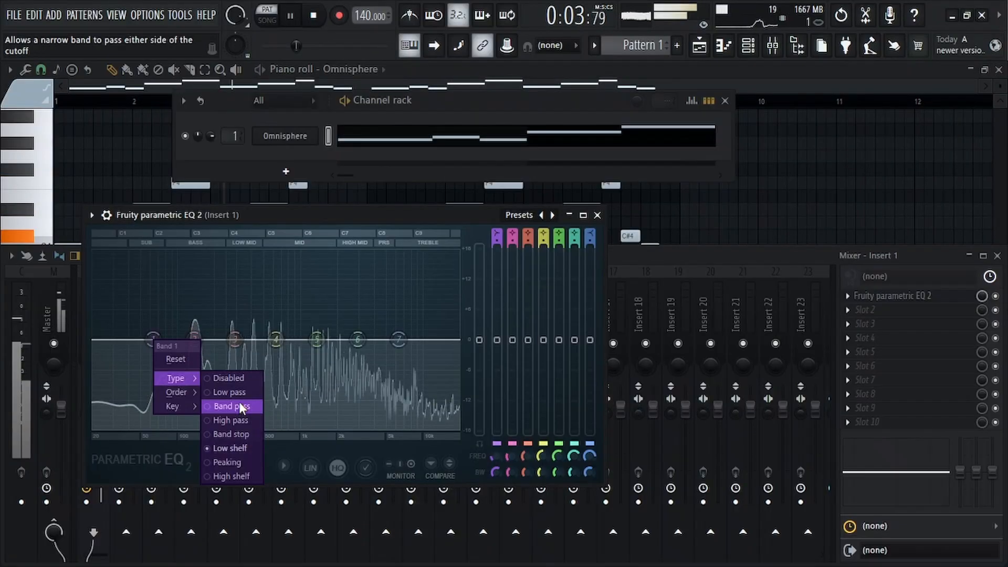
# Make EQ band 1 on Insert 1 a high pass near 200 Hz and boost band 6 about 5 dB near 5 kHz.
pyautogui.click(238, 419)
pyautogui.moveTo(153, 339); pyautogui.dragTo(245, 349)
pyautogui.moveTo(358, 339); pyautogui.dragTo(397, 315)
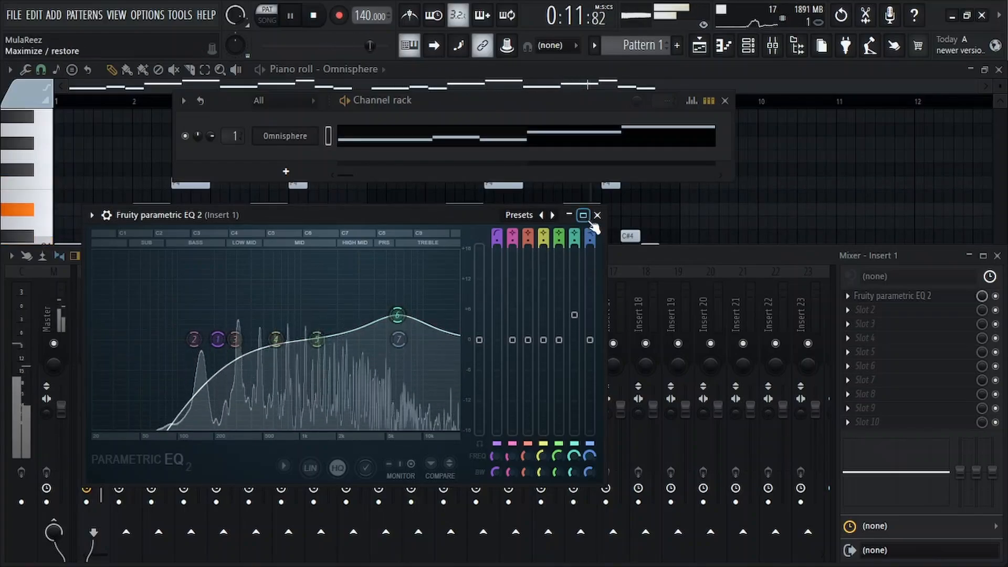
pyautogui.click(621, 252)
pyautogui.press('space')
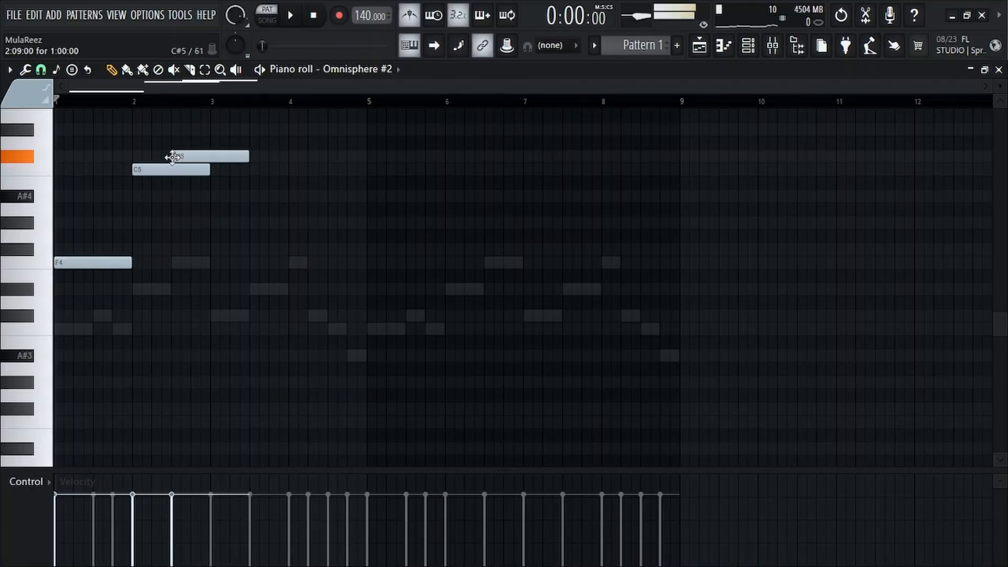
# Refine the Omnisphere #2 part with half-bar C5 and C#5 notes in bar 2 and matching F#4 notes at bars 3 and 7.
pyautogui.moveTo(143, 151); pyautogui.dragTo(247, 213)
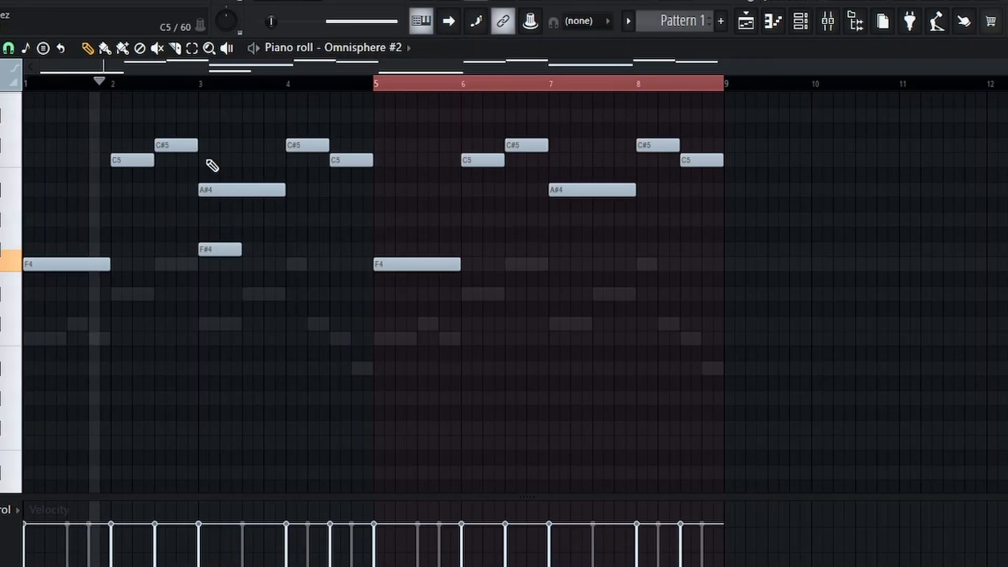
pyautogui.moveTo(243, 250); pyautogui.dragTo(284, 265)
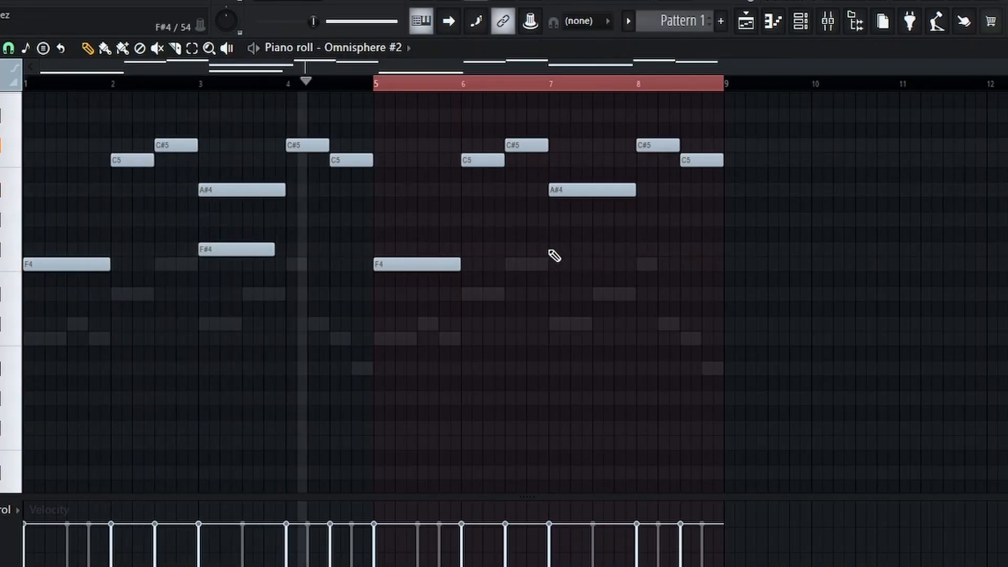
pyautogui.click(550, 248)
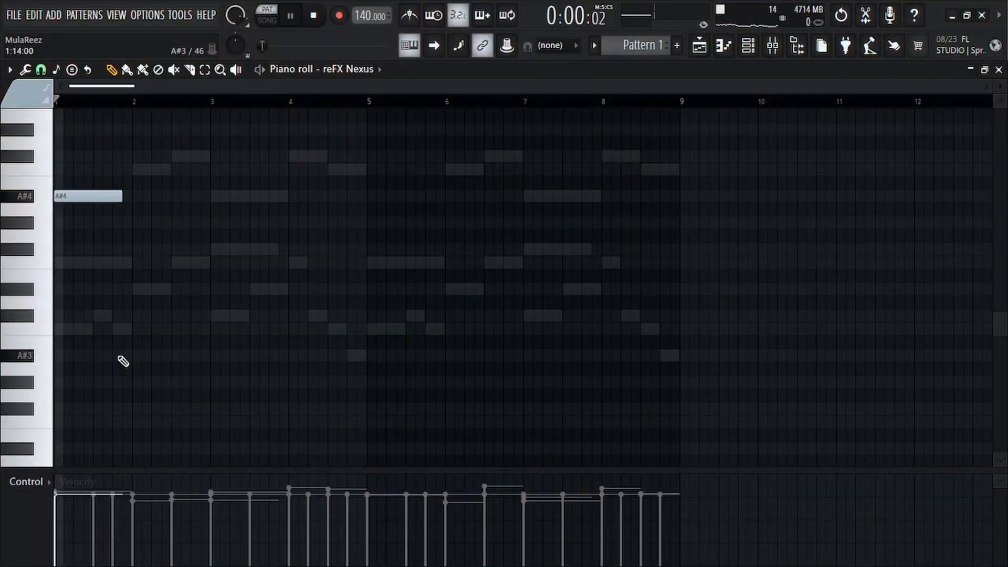
# Extend the reFX Nexus melody with one-bar F5, D#5 and F#5 notes through bar 4, and repeat the phrase over bars 5 to 8.
pyautogui.scroll(4, 126, 359)
pyautogui.press('space')
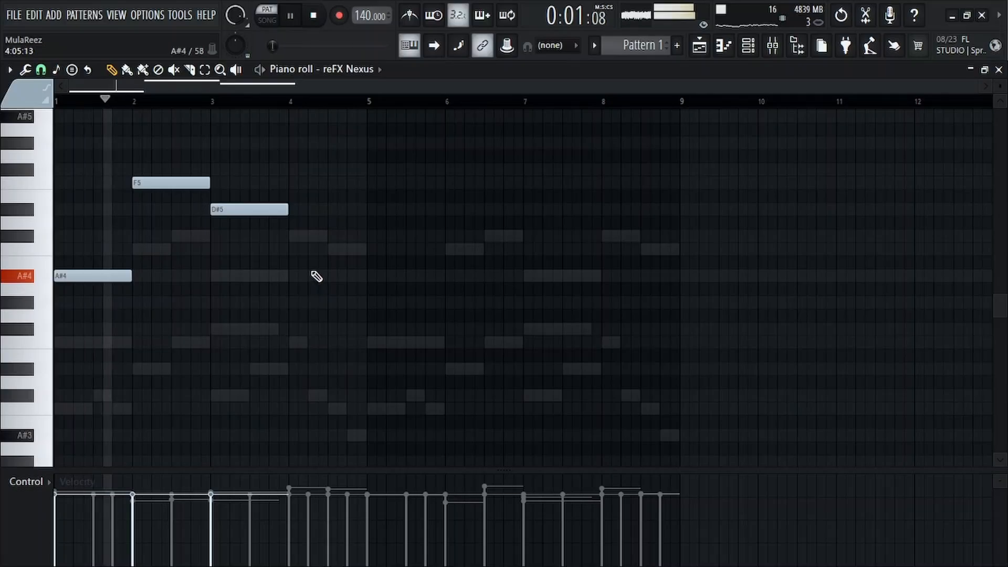
pyautogui.click(288, 169)
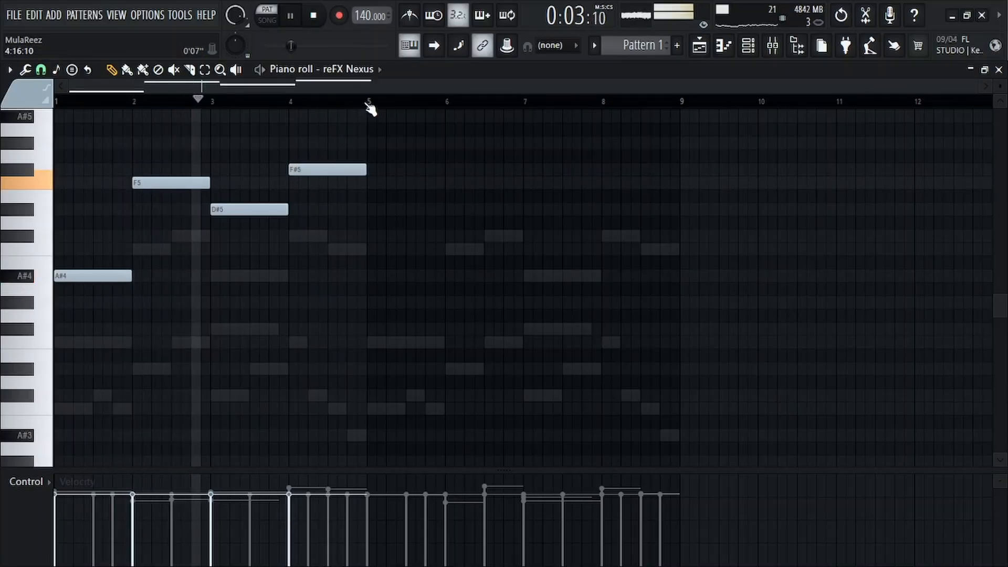
pyautogui.hotkey('ctrl', 'a')
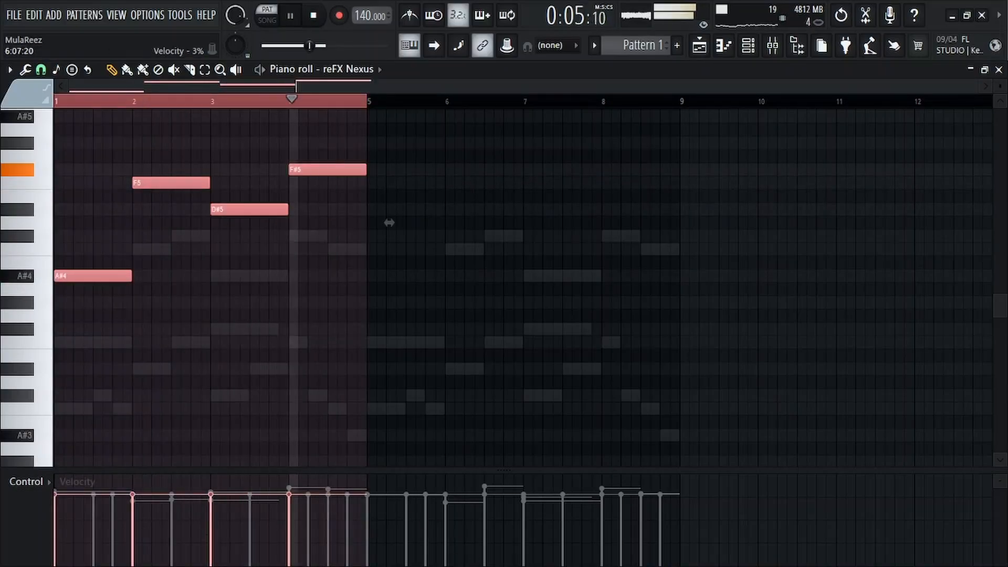
pyautogui.hotkey('ctrl', 'b')
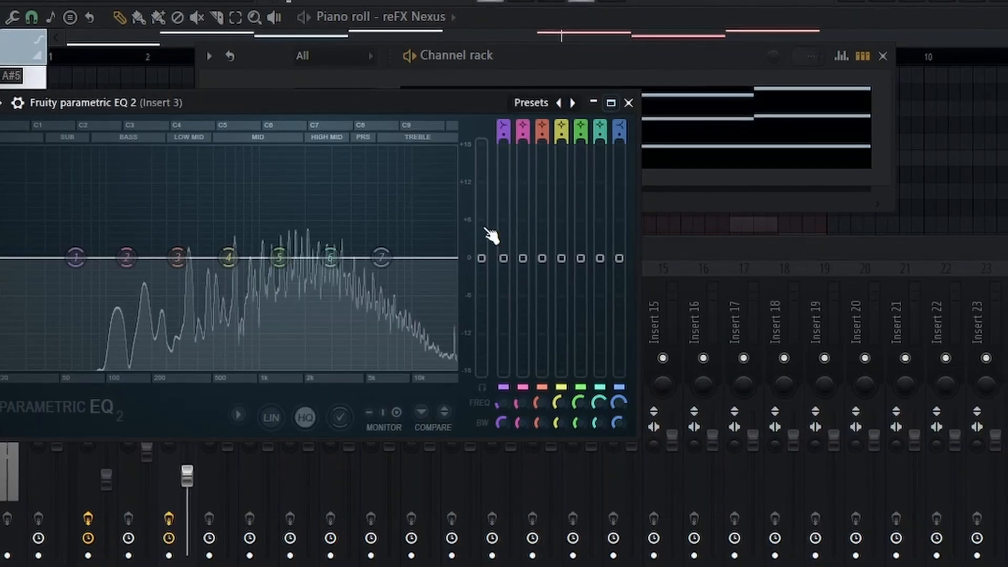
# Boost band 6 of the Insert 3 parametric EQ by about 6 dB in the treble range.
pyautogui.moveTo(337, 257); pyautogui.dragTo(391, 219)
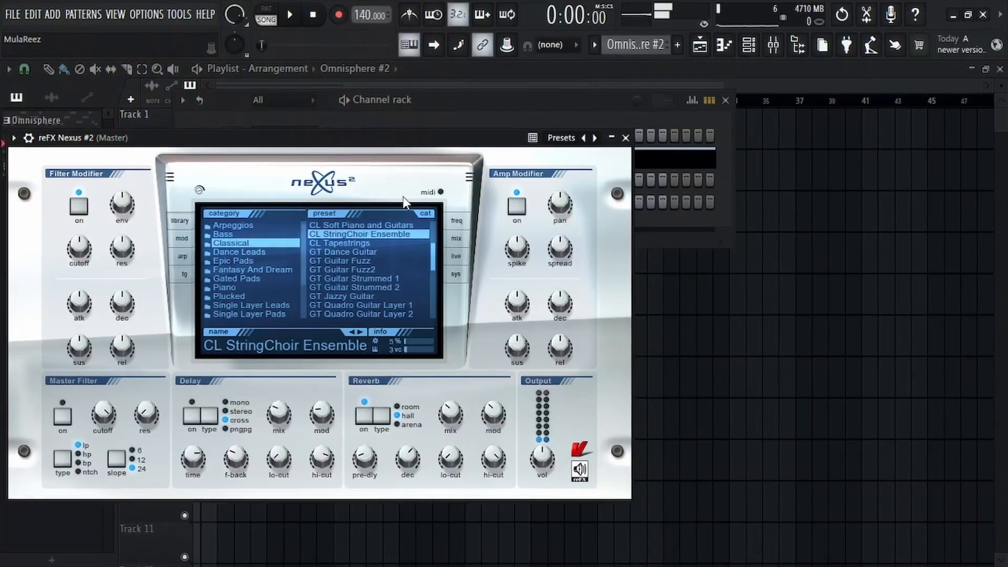
# Audition the current reFX Nexus #2 sound and load the ST Hollywood Violins preset from the Classical category.
pyautogui.press('q')
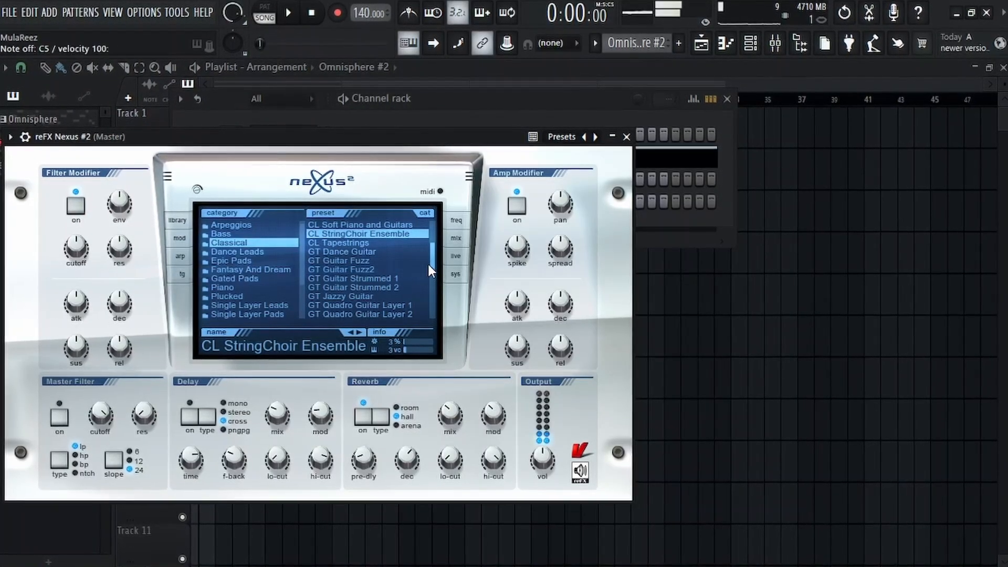
pyautogui.moveTo(432, 259); pyautogui.dragTo(429, 285)
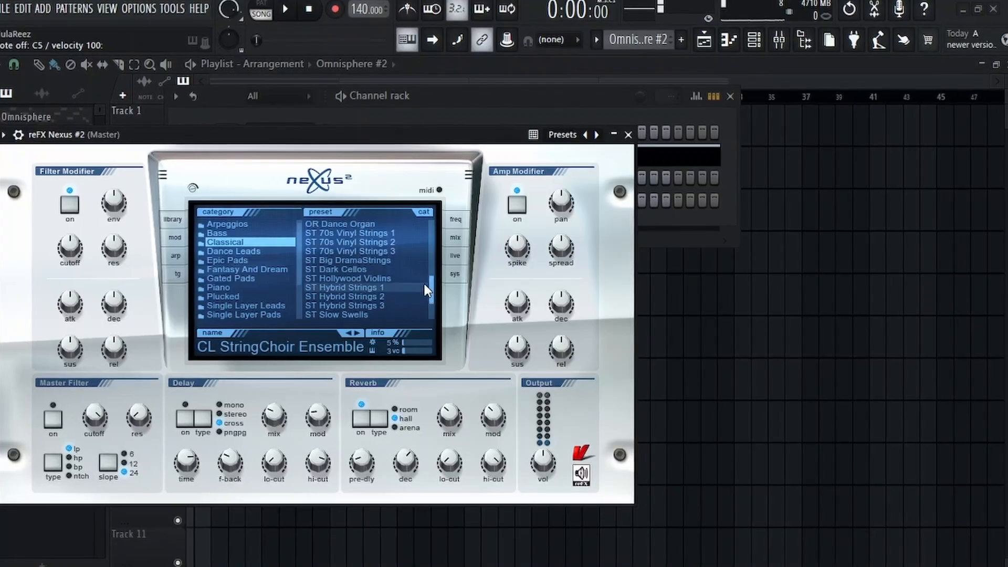
pyautogui.click(352, 278)
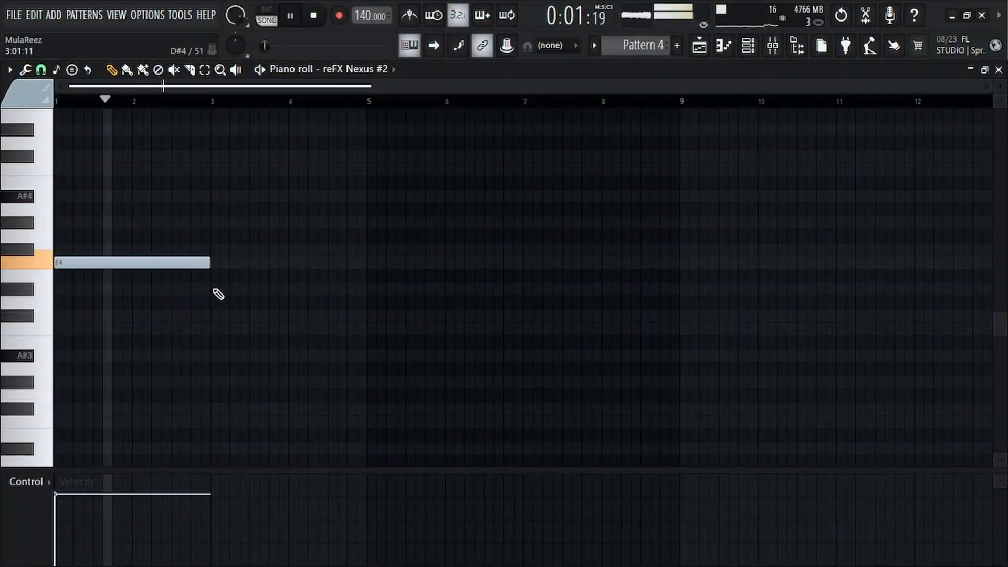
# Add a one-bar D#4 note at bar 3 of the reFX Nexus #2 part in Pattern 4 and play it back.
pyautogui.click(214, 289)
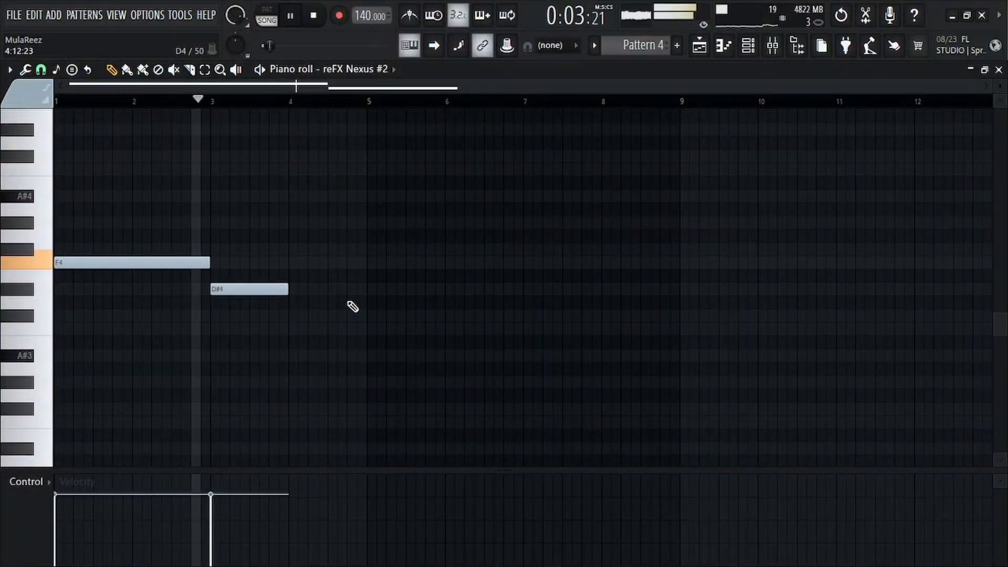
pyautogui.press('space')
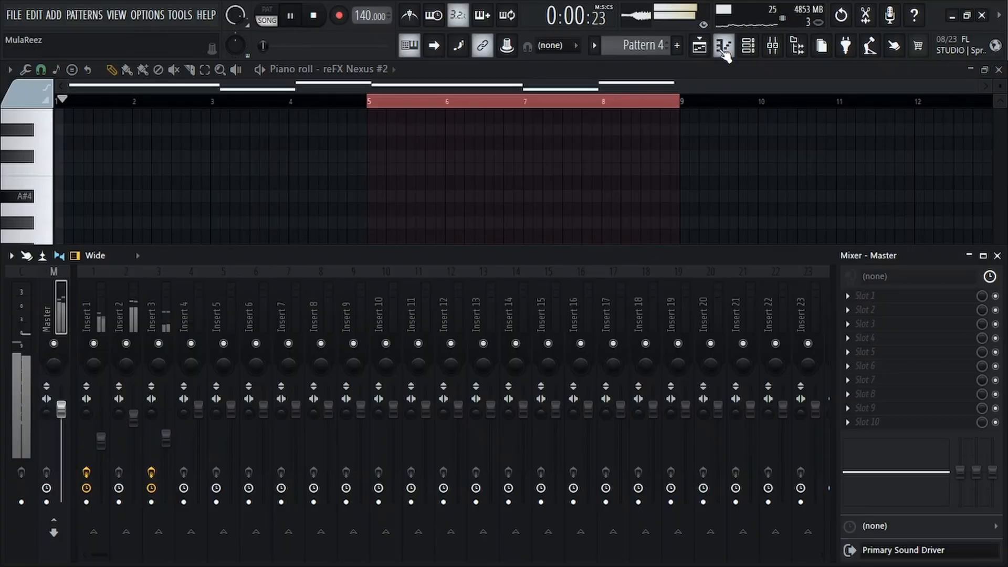
# Route the reFX Nexus #2 channel to mixer track 4 and bring up the mixer.
pyautogui.click(773, 45)
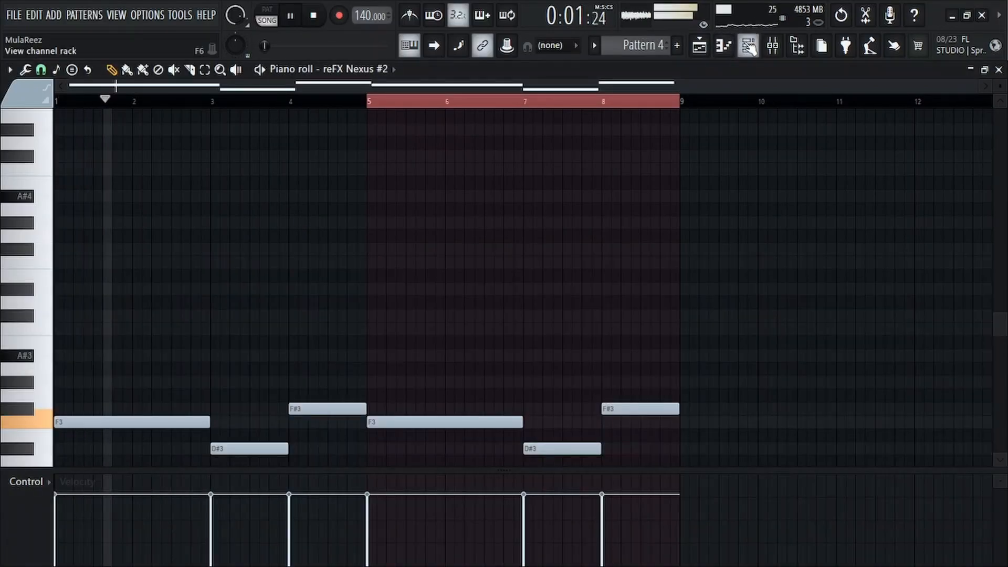
pyautogui.click(747, 45)
pyautogui.scroll(4, 231, 203)
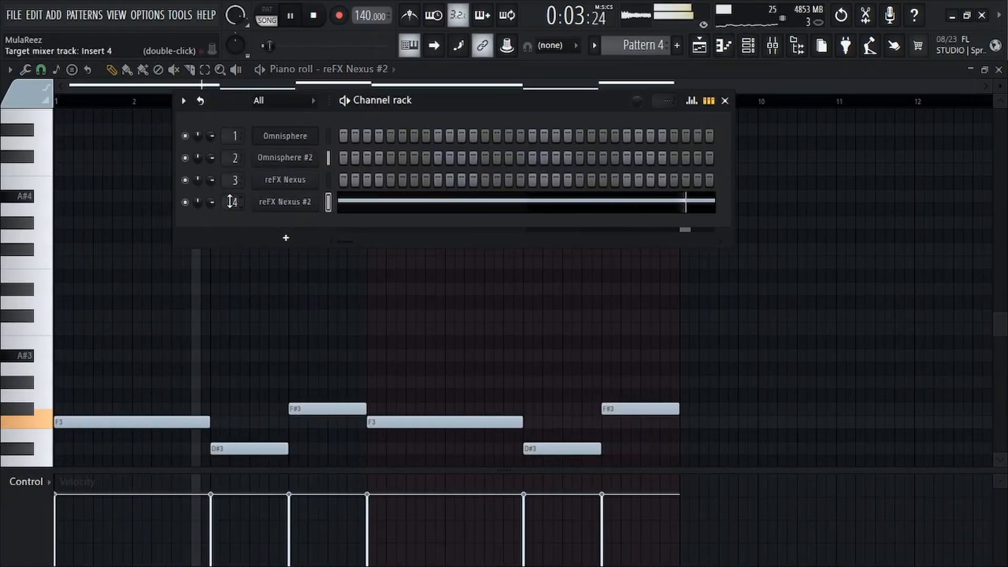
pyautogui.click(772, 45)
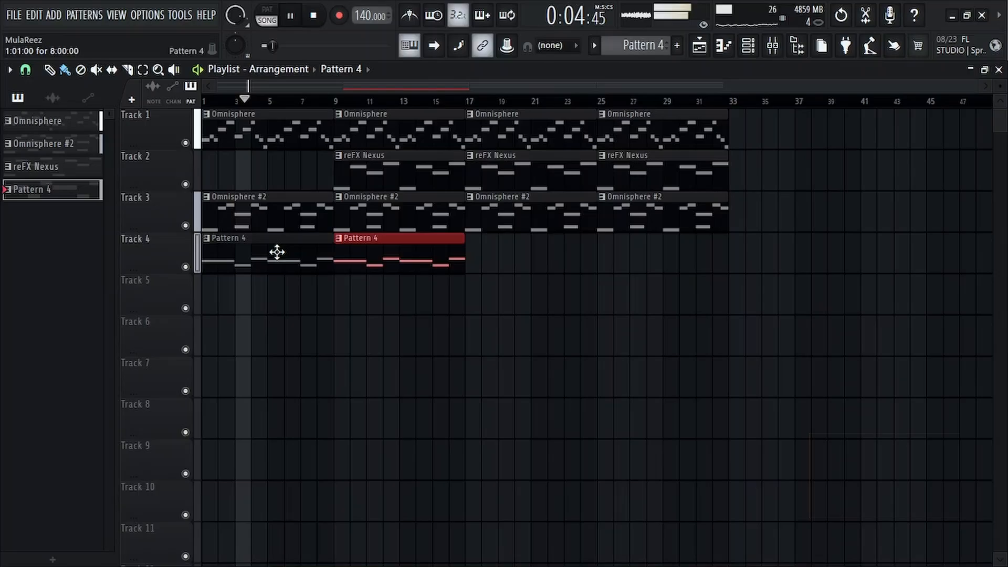
# Repeat the Pattern 4 clip further along Track 4 in the playlist.
pyautogui.hotkey('ctrl', 'b')
pyautogui.hotkey('ctrl', 'b')
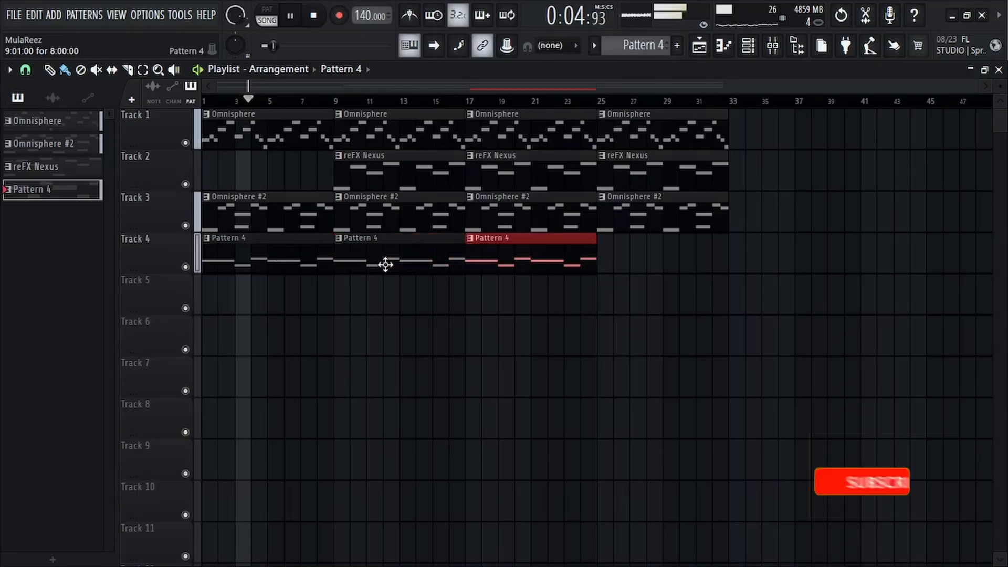
# Review the Omnisphere #2 notes and slightly lower the mixer faders of Inserts 1 to 4.
pyautogui.doubleClick(290, 220)
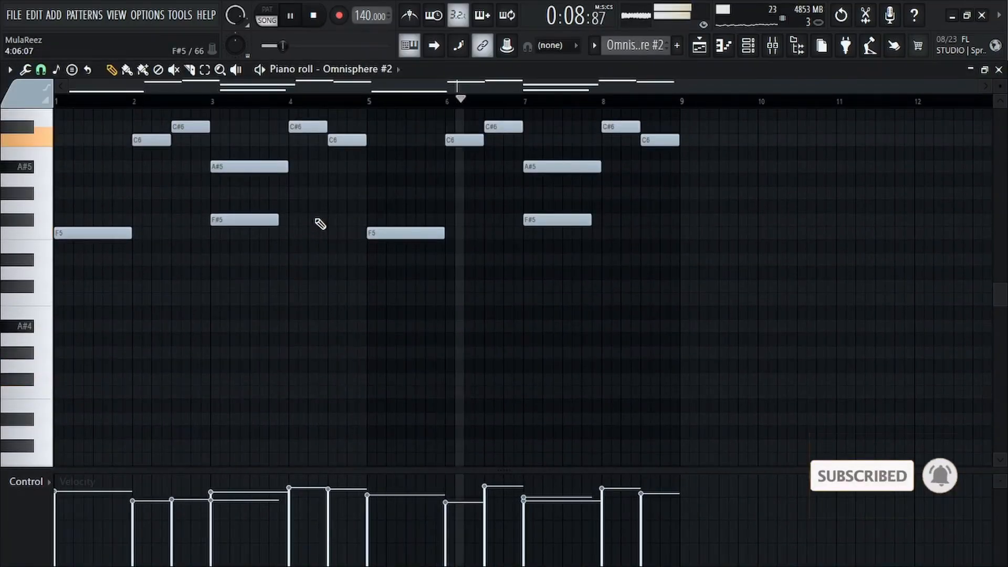
pyautogui.scroll(3, 417, 295)
pyautogui.click(772, 46)
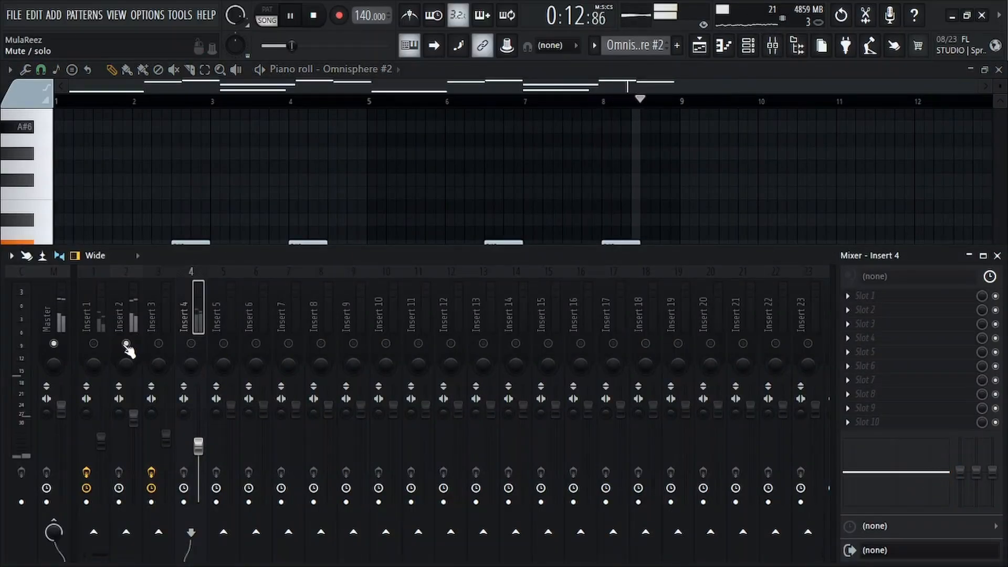
pyautogui.moveTo(107, 439); pyautogui.dragTo(198, 465)
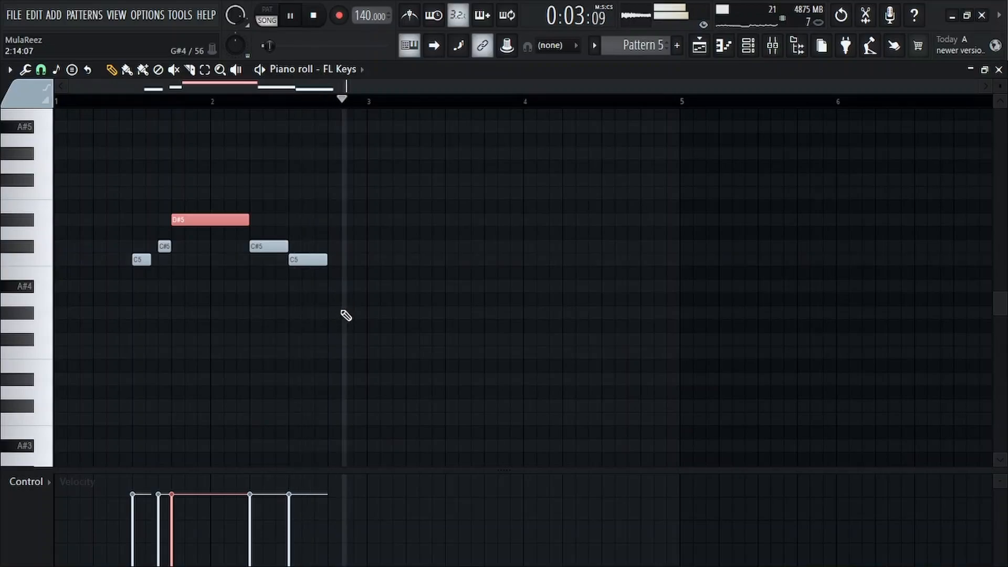
# Add a half-bar A#4 note at bar 3 of the FL Keys part and copy the opening five-note phrase after it.
pyautogui.click(370, 313)
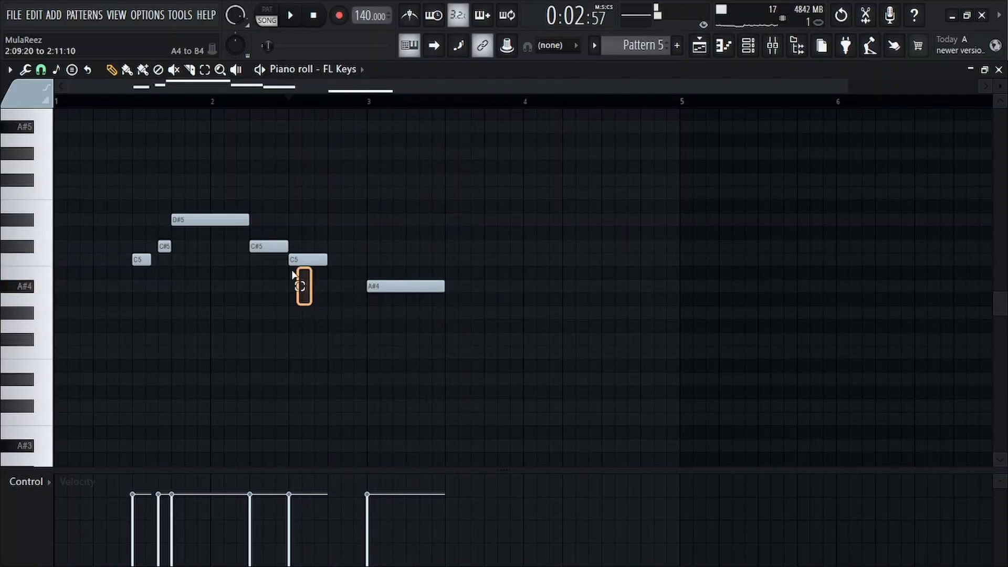
pyautogui.moveTo(292, 274); pyautogui.dragTo(133, 170)
pyautogui.moveTo(141, 260)
pyautogui.mouseDown()
pyautogui.moveTo(507, 257)
pyautogui.moveTo(455, 257)
pyautogui.mouseUp()
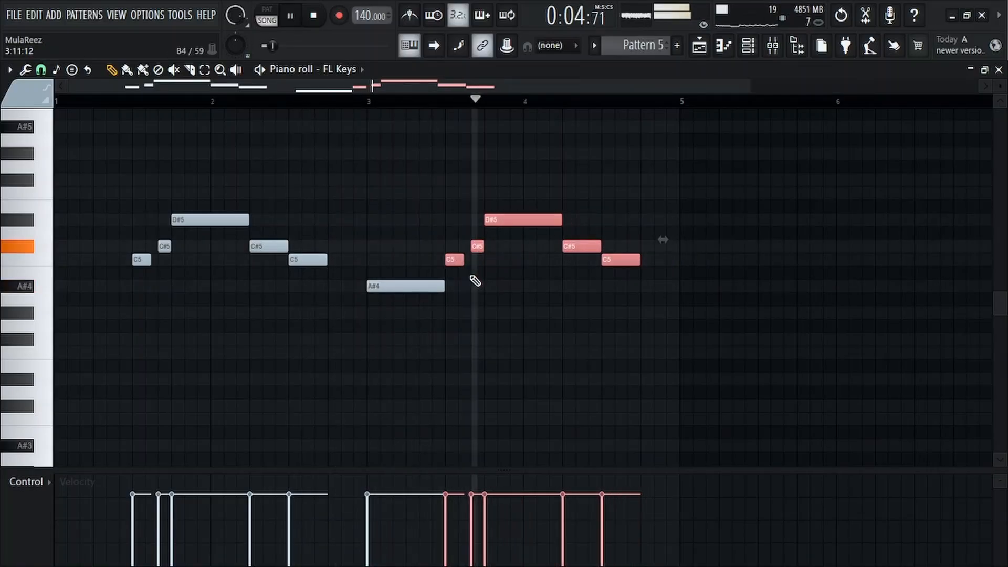
pyautogui.keyDown('ctrl'); pyautogui.scroll(-1, 473, 302); pyautogui.keyUp('ctrl')
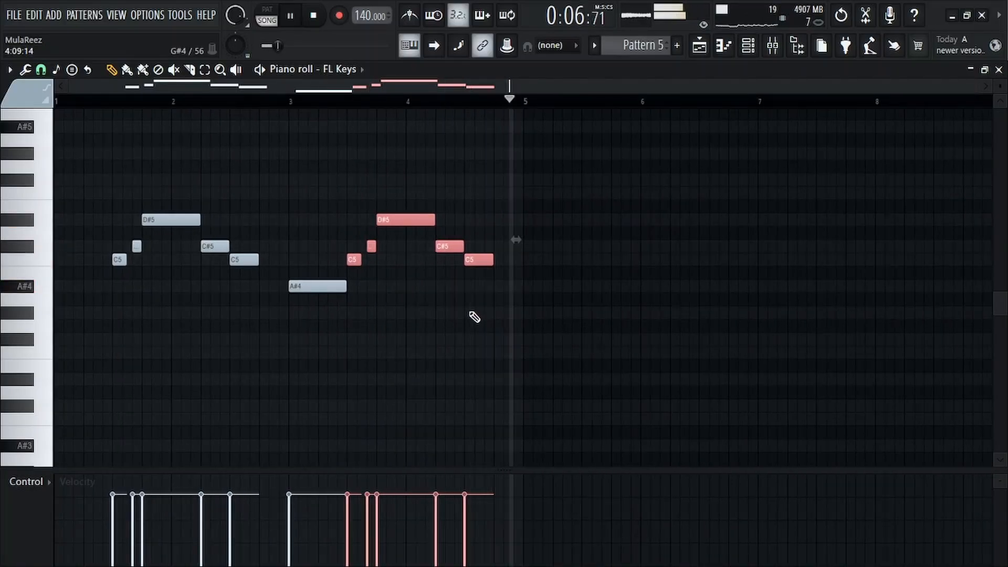
pyautogui.hotkey('ctrl', 'd')
# Duplicate the whole four-bar FL Keys melody into bars 5 to 8 and deselect the notes.
pyautogui.hotkey('ctrl', 'a')
pyautogui.hotkey('ctrl', 'b')
pyautogui.keyDown('ctrl'); pyautogui.scroll(-1, 490, 324); pyautogui.keyUp('ctrl')
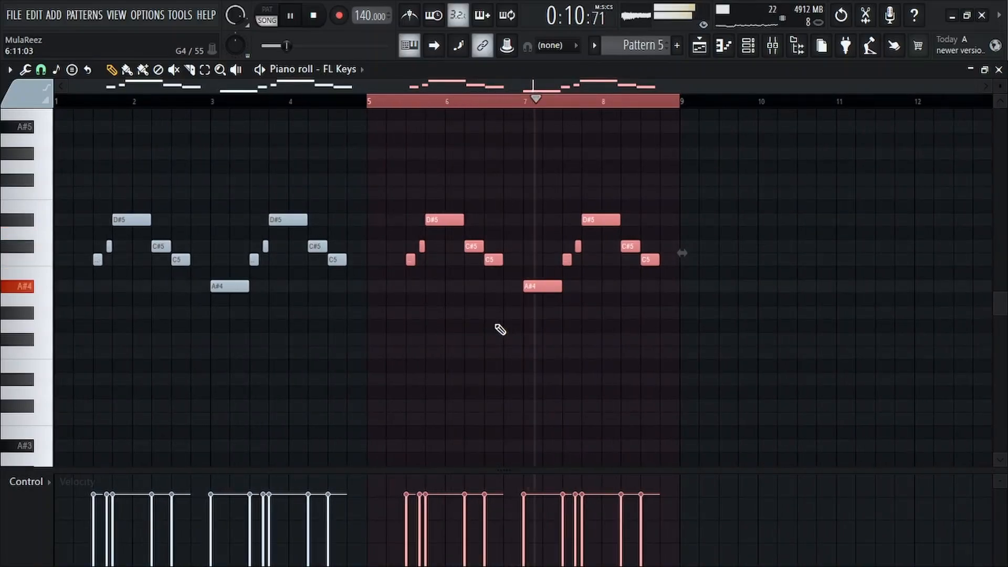
pyautogui.hotkey('ctrl', 'd')
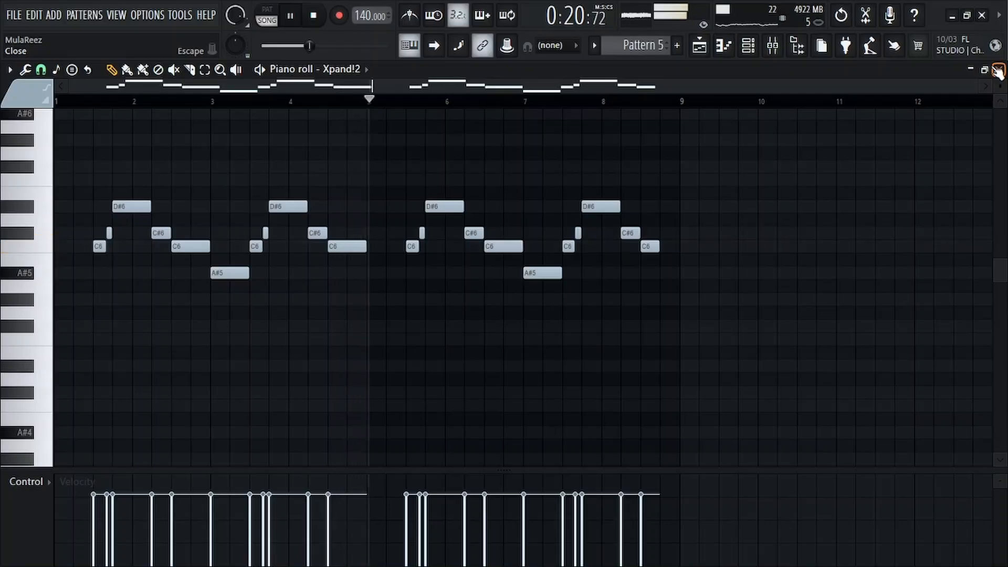
# Close the piano roll, channel rack, Xpand!2 and the remaining open plugin windows.
pyautogui.click(997, 70)
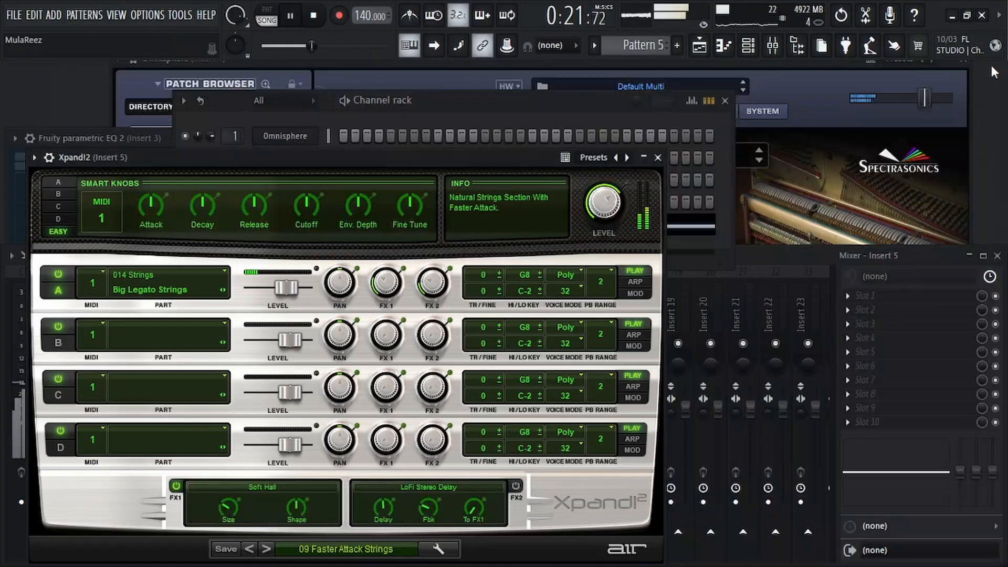
pyautogui.click(724, 100)
pyautogui.click(658, 157)
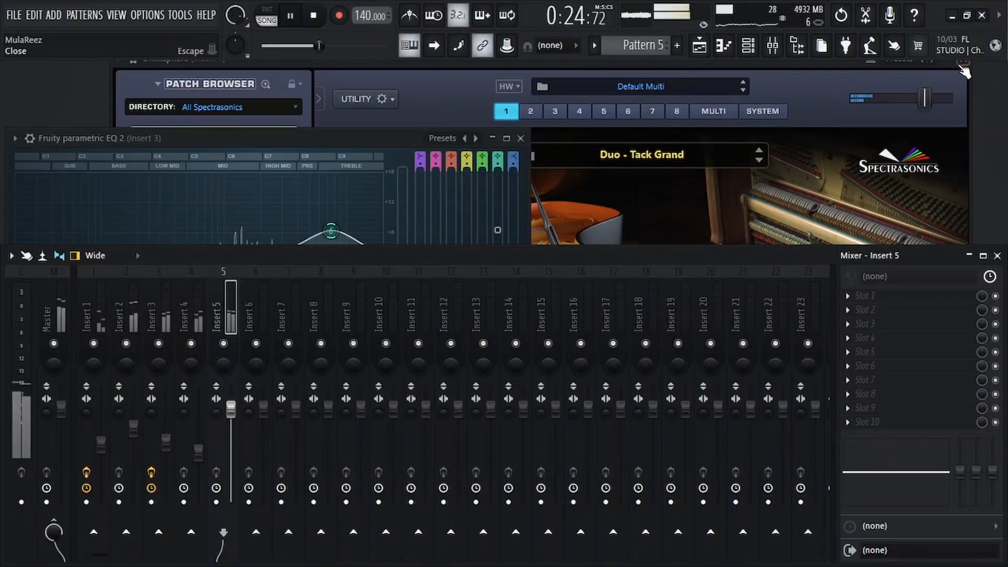
pyautogui.click(966, 114)
pyautogui.click(945, 77)
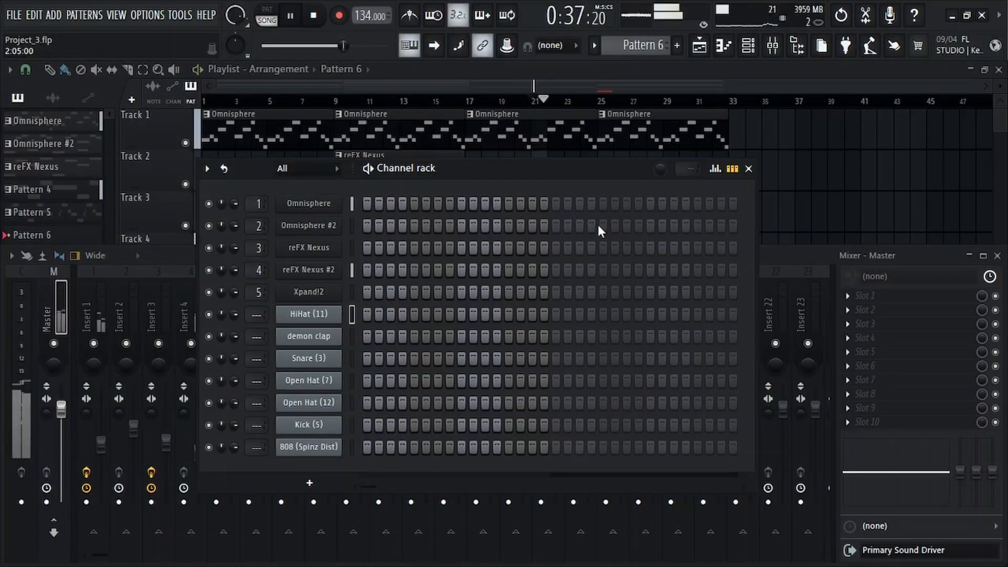
# Fill the HiHat (11) channel in Pattern 6 on every 2 steps and open it in the piano roll.
pyautogui.rightClick(341, 311)
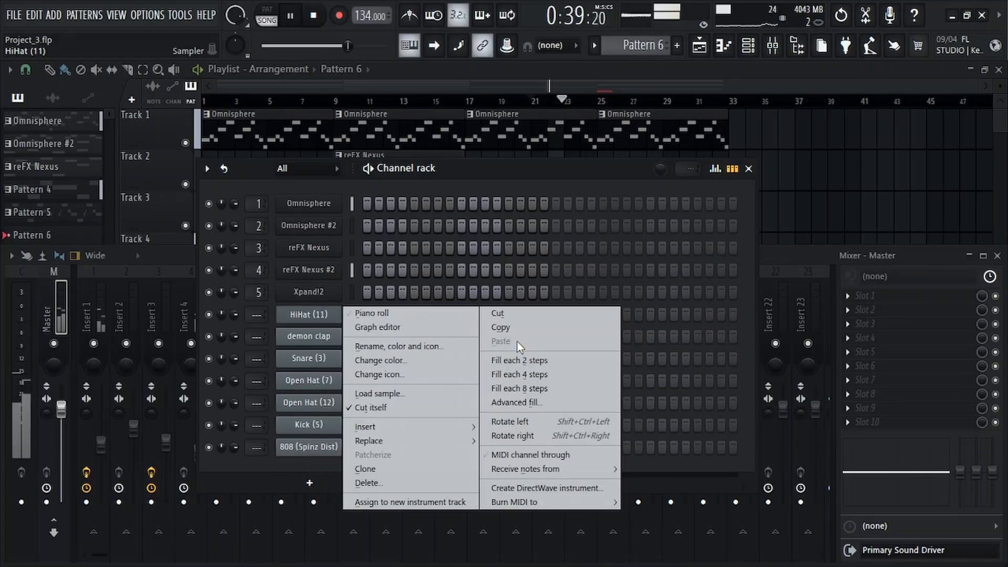
pyautogui.click(520, 360)
pyautogui.rightClick(339, 313)
pyautogui.click(368, 318)
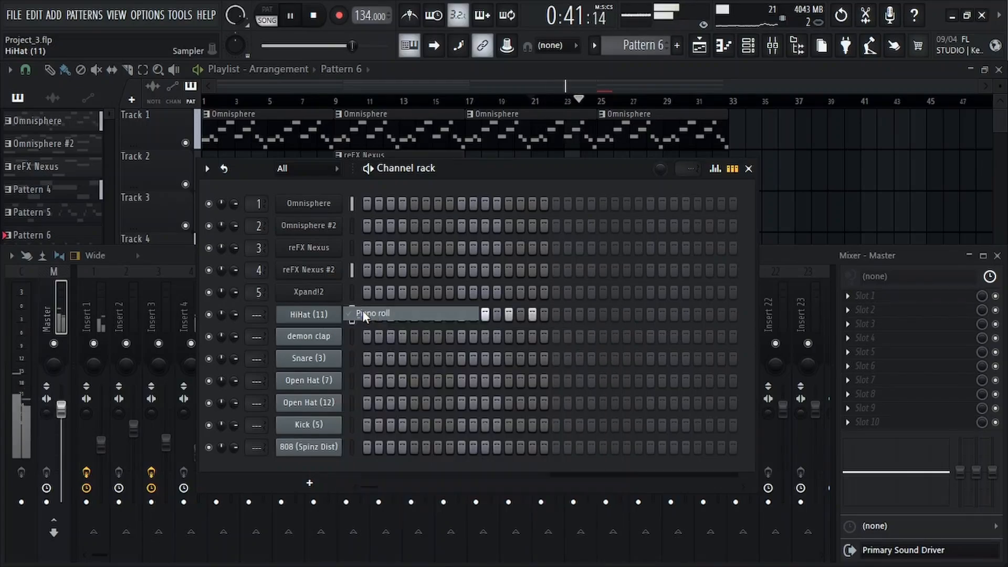
# Repeat the one-bar hi-hat pattern until it fills bars 1 to 8.
pyautogui.hotkey('ctrl', 'b')
pyautogui.hotkey('ctrl', 'b')
pyautogui.hotkey('ctrl', 'b')
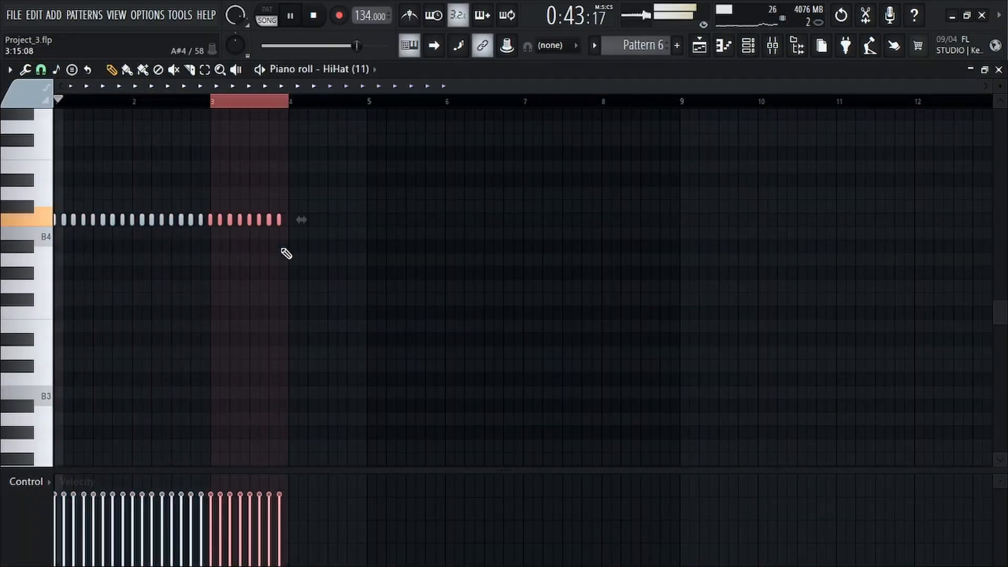
pyautogui.scroll(1, 285, 261)
pyautogui.hotkey('ctrl', 'b')
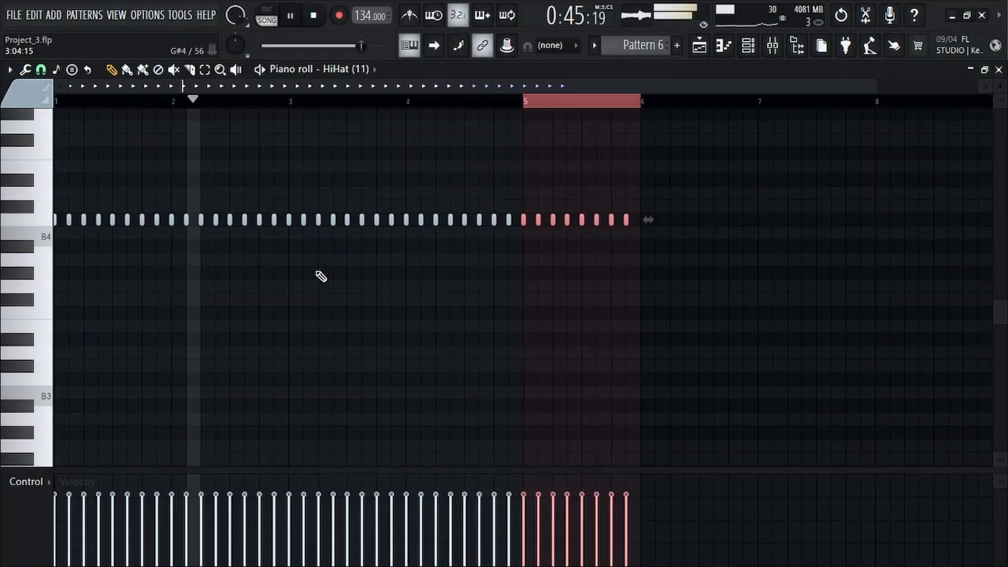
pyautogui.hotkey('ctrl', 'b')
pyautogui.hotkey('ctrl', 'b')
pyautogui.hotkey('ctrl', 'b')
pyautogui.scroll(-1, 320, 276)
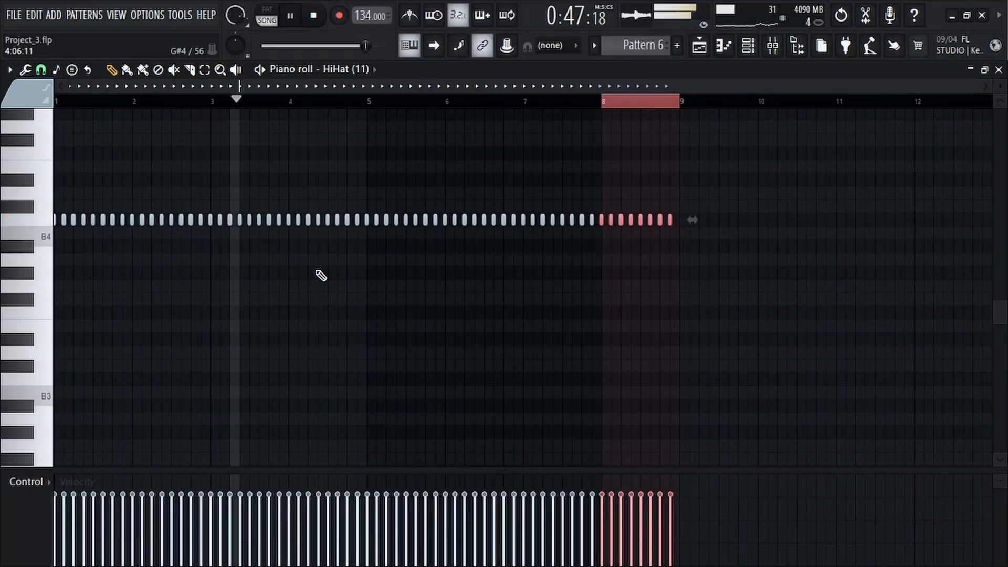
# Place demon clap hits on beat 3 of bar 1 and beats 3 and 4 of bar 2.
pyautogui.keyDown('ctrl'); pyautogui.click(553, 430); pyautogui.keyUp('ctrl')
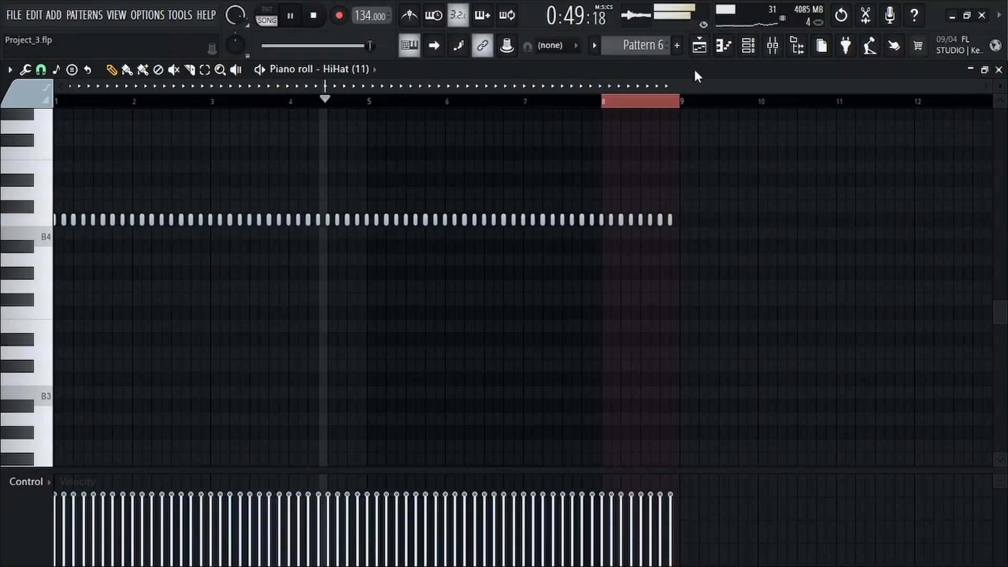
pyautogui.click(748, 45)
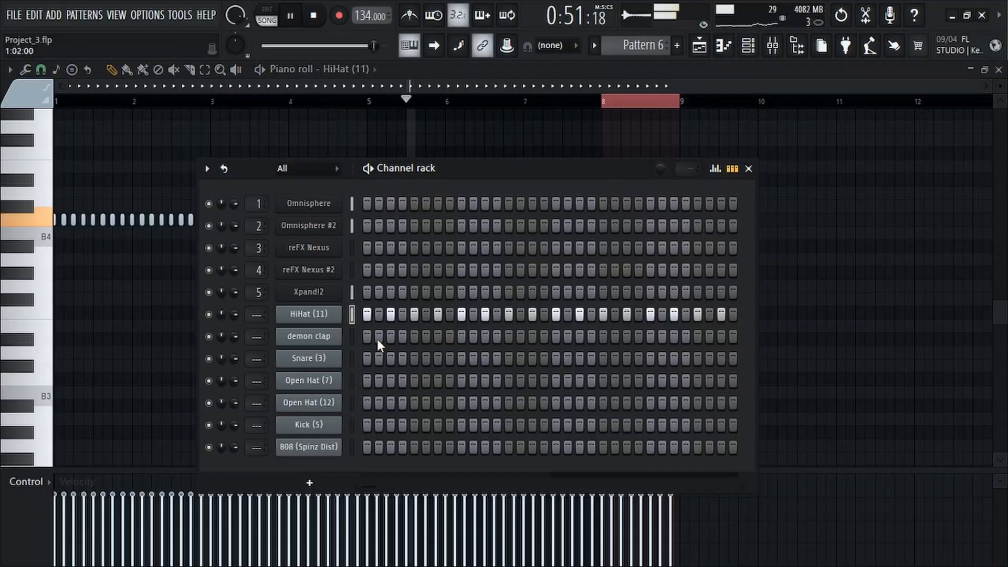
pyautogui.click(461, 338)
pyautogui.press('space')
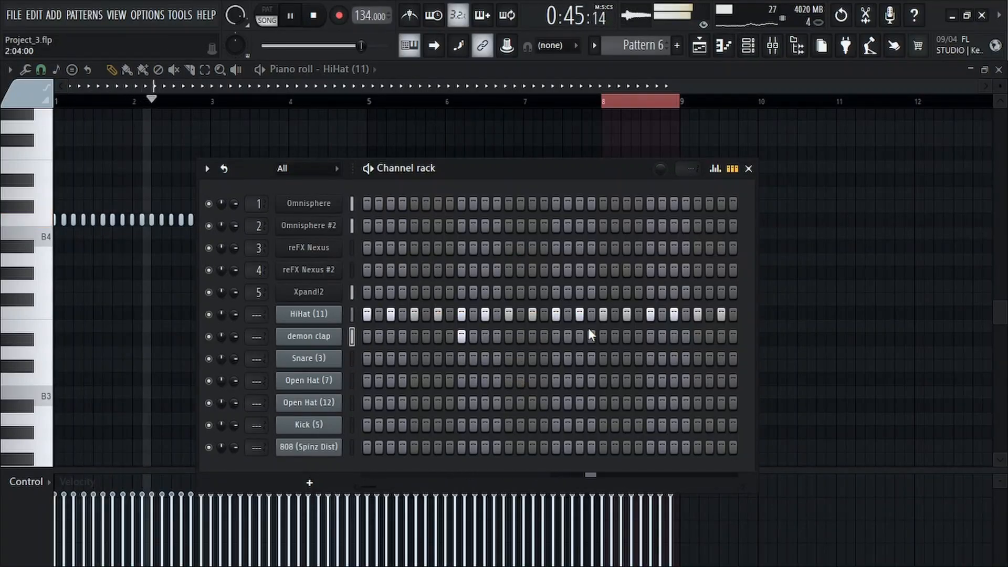
pyautogui.press('space')
pyautogui.press('space')
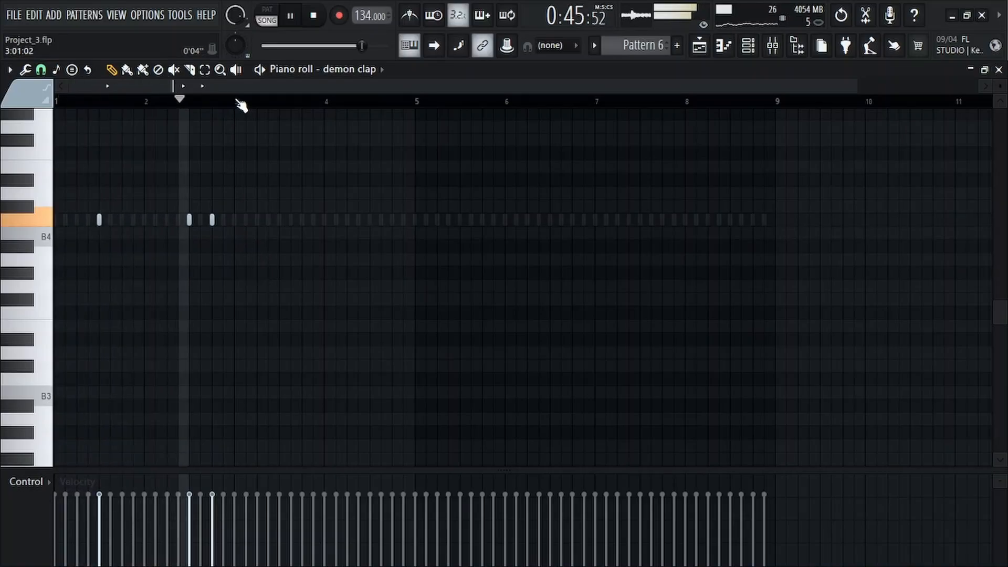
# Duplicate the two-bar clap pattern into bars 3 and 4, add a clap on step 3 of bar 4 and delete its beat 4 clap.
pyautogui.moveTo(242, 102); pyautogui.dragTo(52, 102)
pyautogui.hotkey('ctrl', 'b')
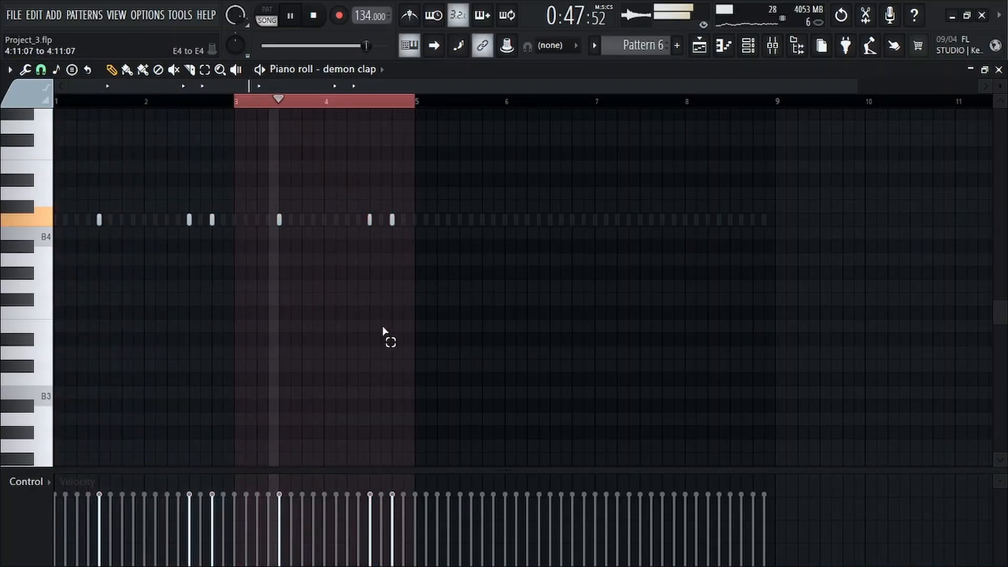
pyautogui.press('space')
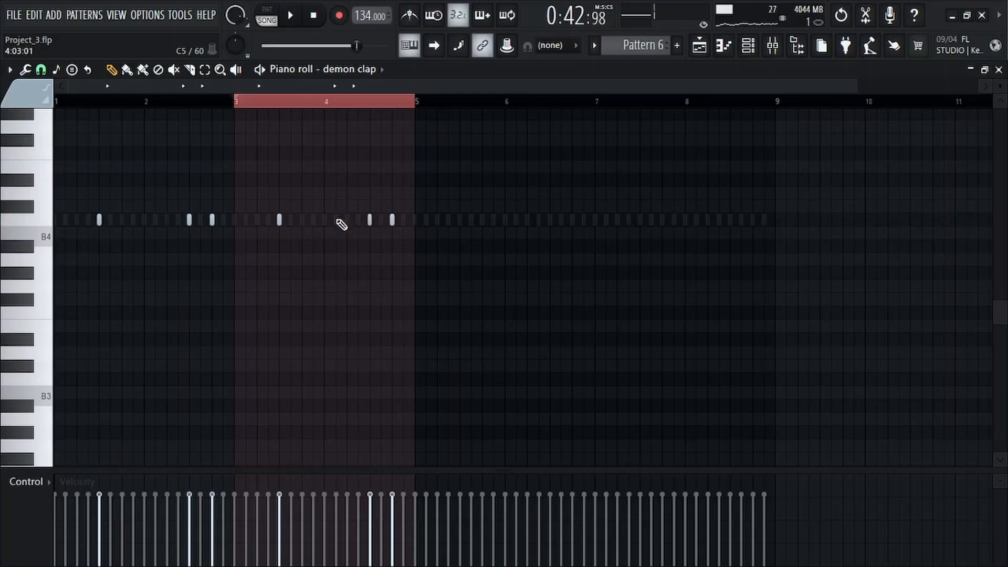
pyautogui.press('space')
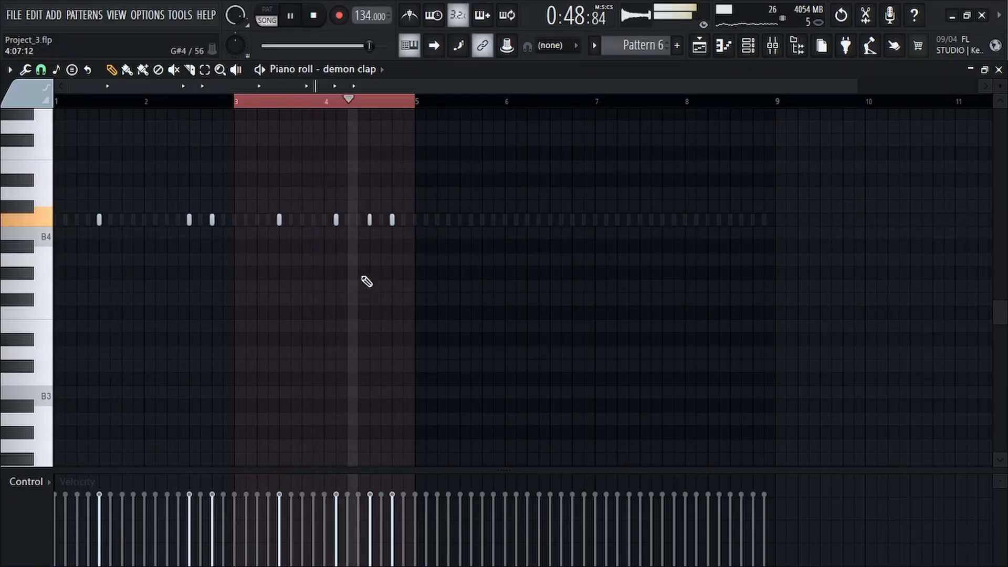
pyautogui.rightClick(392, 219)
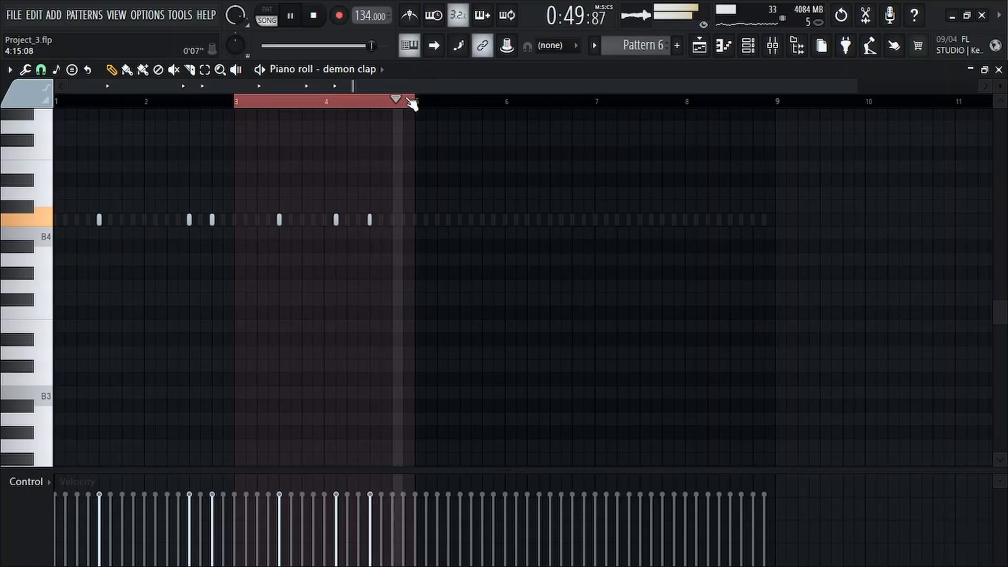
# Duplicate the four-bar demon clap pattern into bars 5 to 8 and deselect the notes.
pyautogui.hotkey('ctrl', 'a')
pyautogui.hotkey('ctrl', 'b')
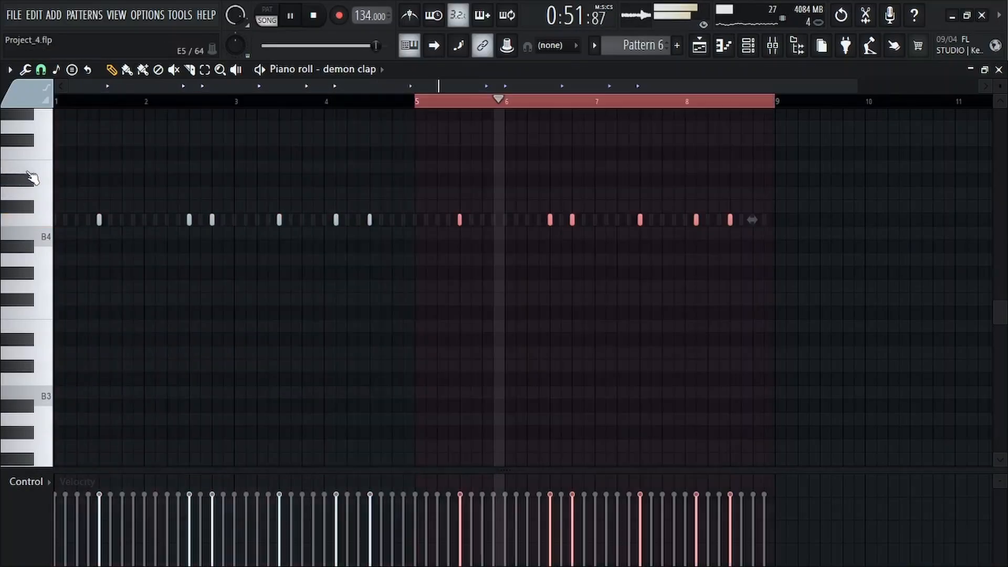
pyautogui.scroll(-2, 348, 338)
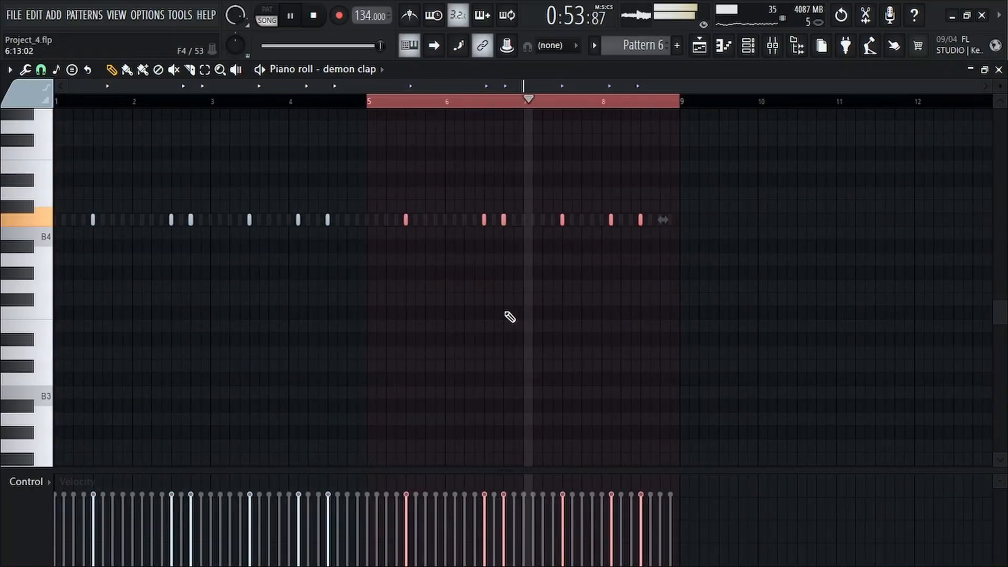
pyautogui.keyDown('ctrl'); pyautogui.click(508, 314); pyautogui.keyUp('ctrl')
pyautogui.scroll(1, 530, 310)
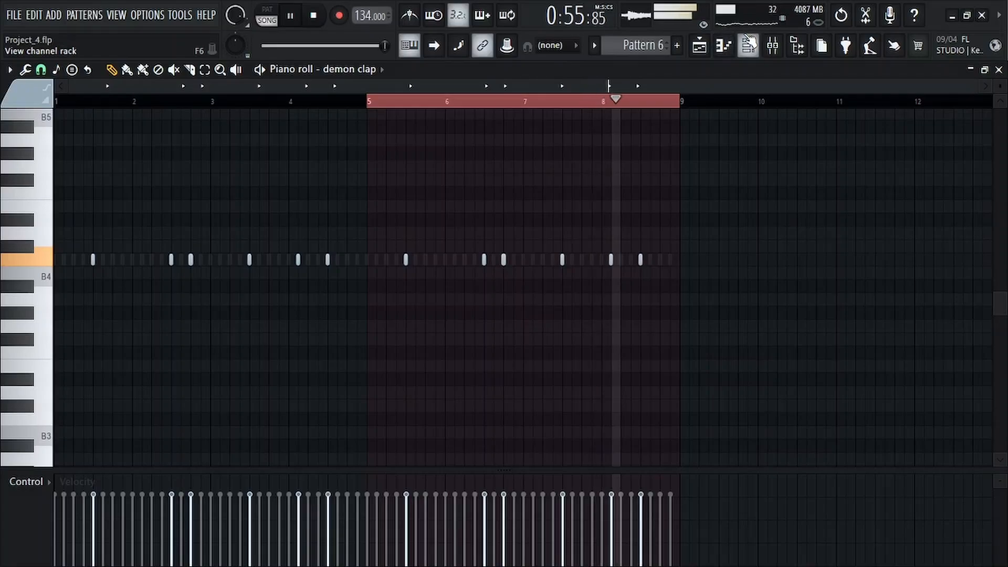
# Copy the demon clap pattern to the Snare (3) channel and place an Open Hat (7) hit on the first step.
pyautogui.press('F6')
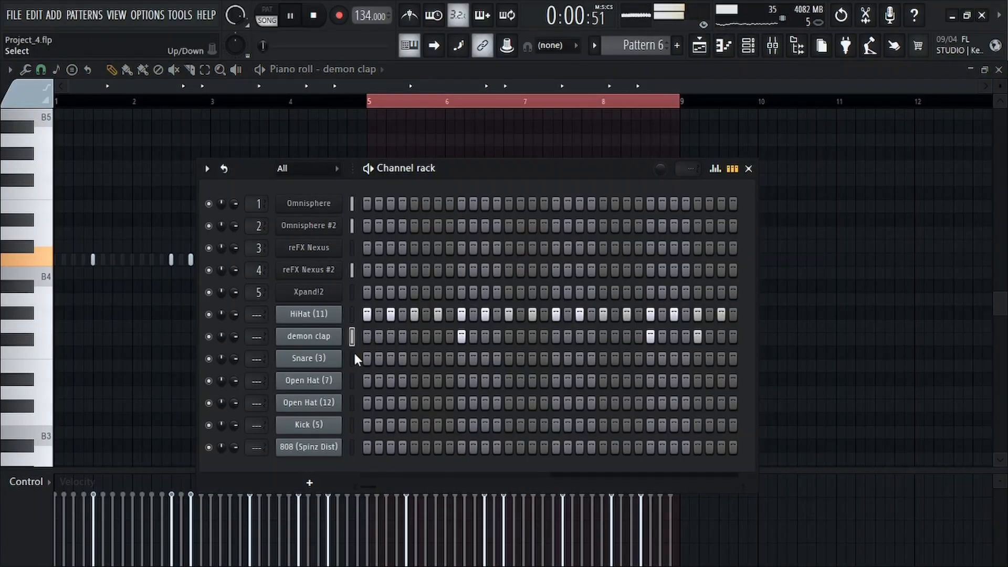
pyautogui.hotkey('ctrl', 'v')
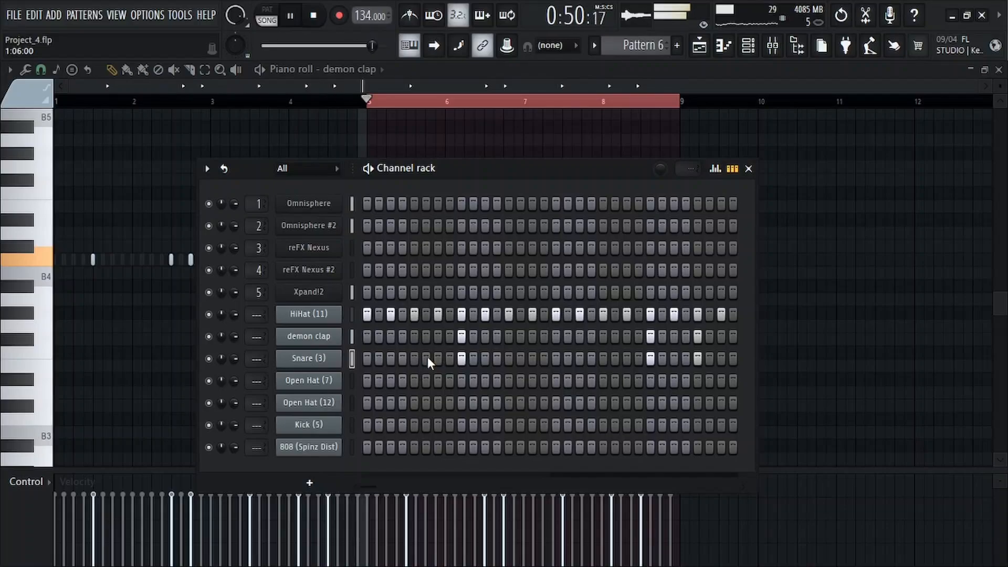
pyautogui.click(352, 381)
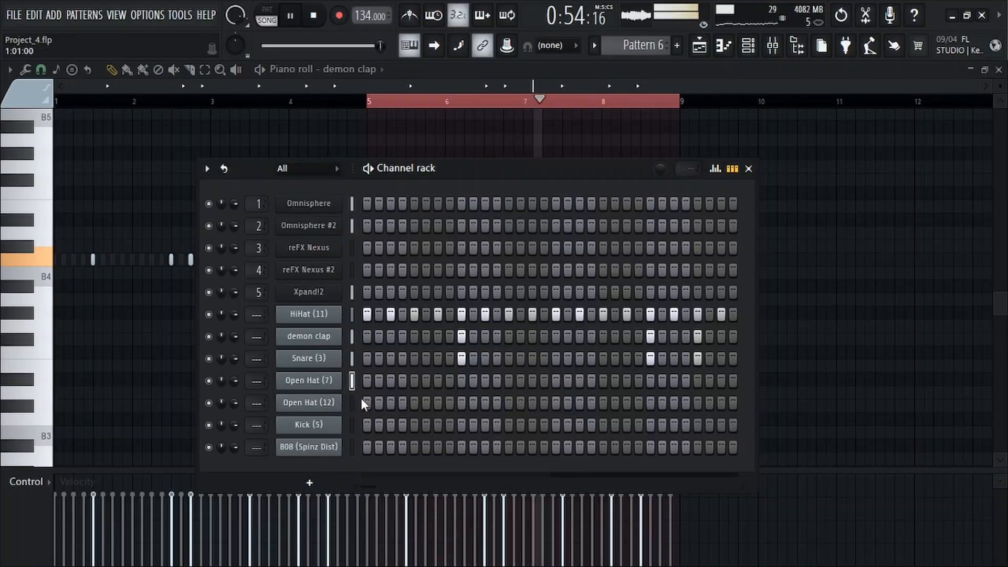
pyautogui.click(367, 380)
pyautogui.press('space')
pyautogui.press('space')
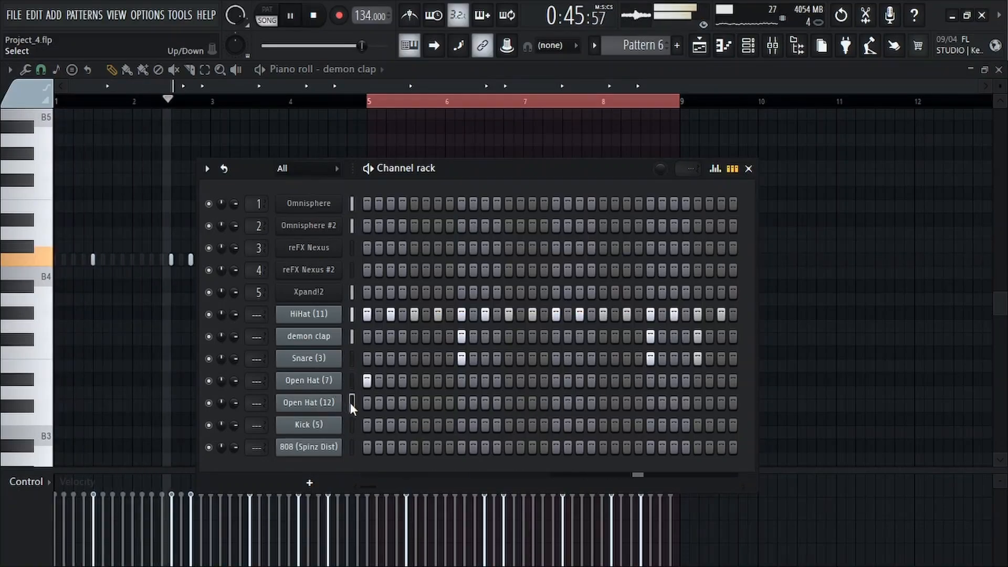
# Open Open Hat (7) in the piano roll and repeat its hit at the start of bar 5.
pyautogui.rightClick(336, 381)
pyautogui.click(389, 362)
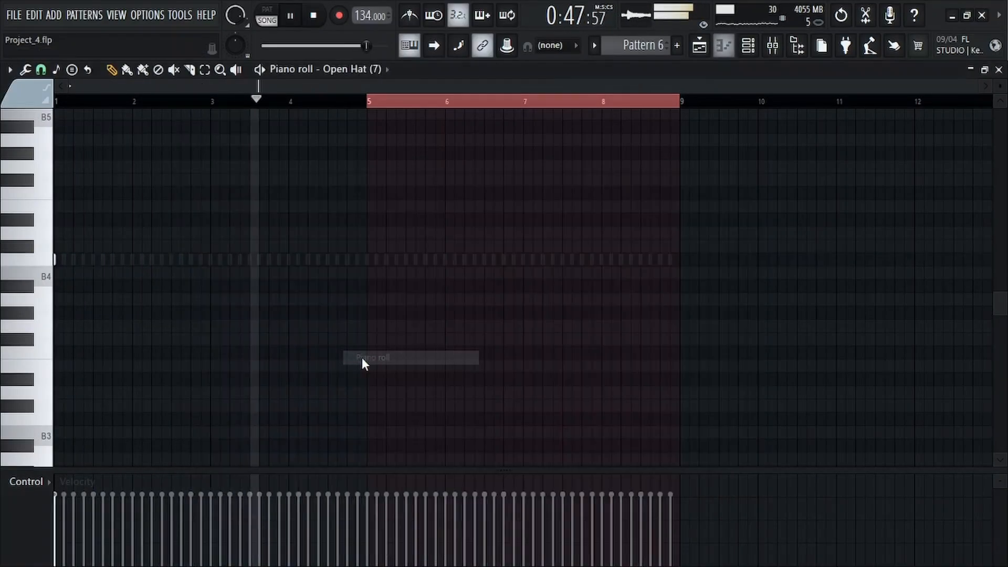
pyautogui.moveTo(372, 97); pyautogui.dragTo(54, 99)
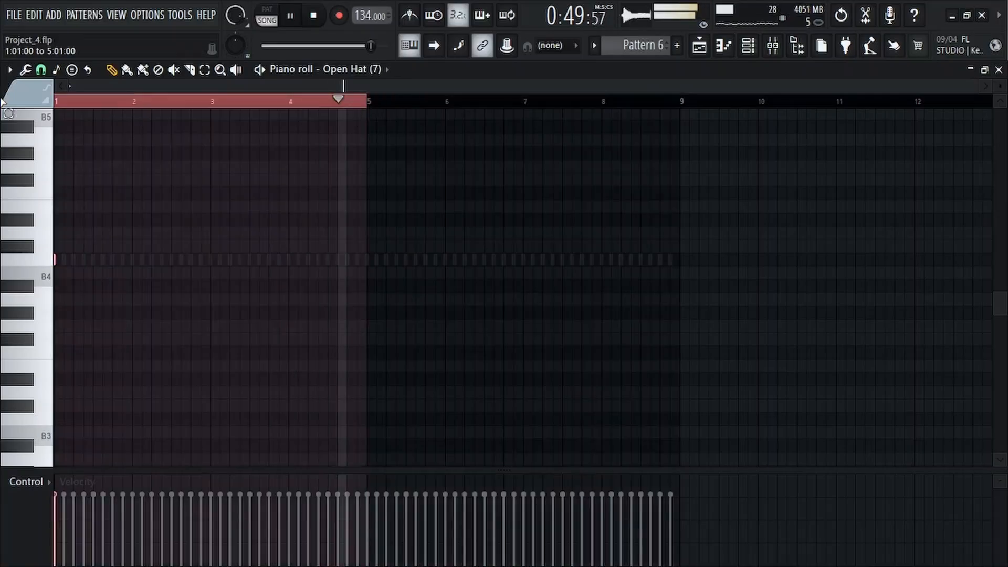
pyautogui.hotkey('ctrl', 'b')
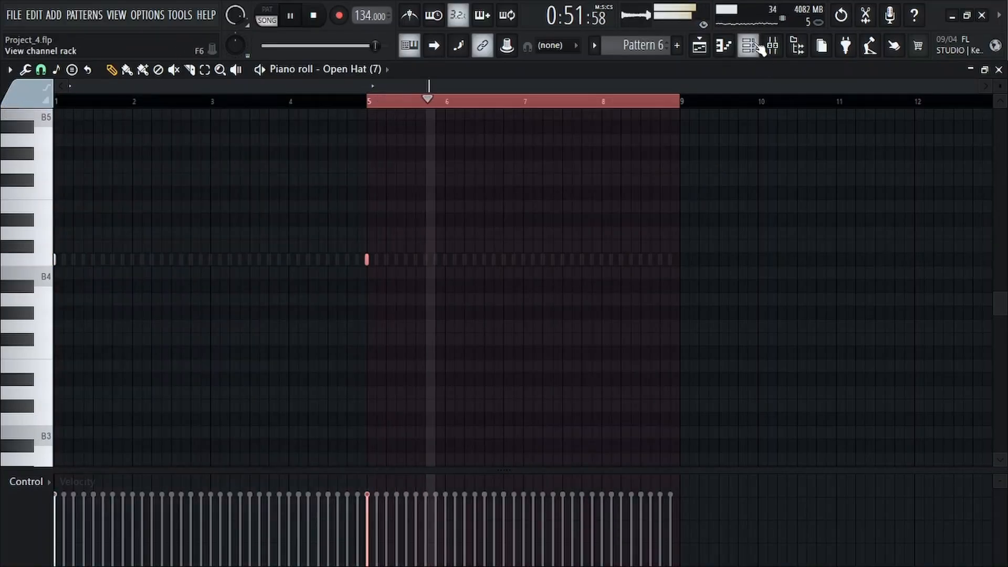
# Place Open Hat (12) hits on steps 3 and 11 of bar 3 and repeat them in bar 7.
pyautogui.press('F6')
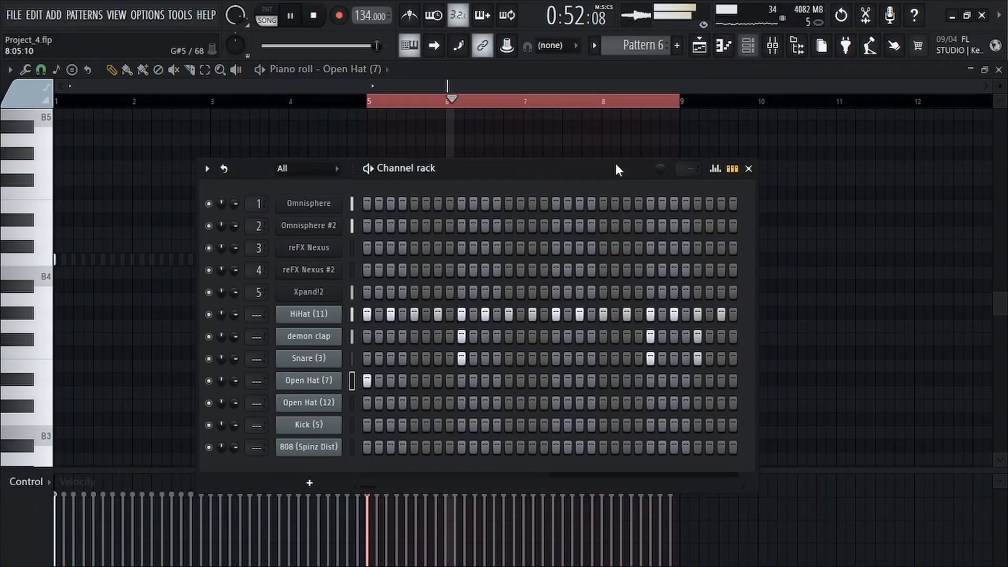
pyautogui.rightClick(346, 402)
pyautogui.click(377, 358)
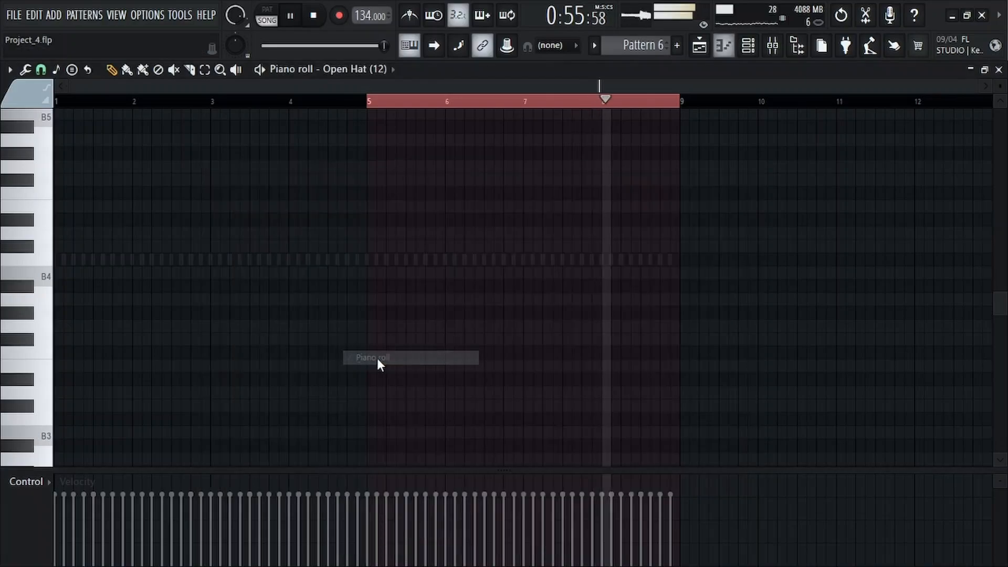
pyautogui.press('space')
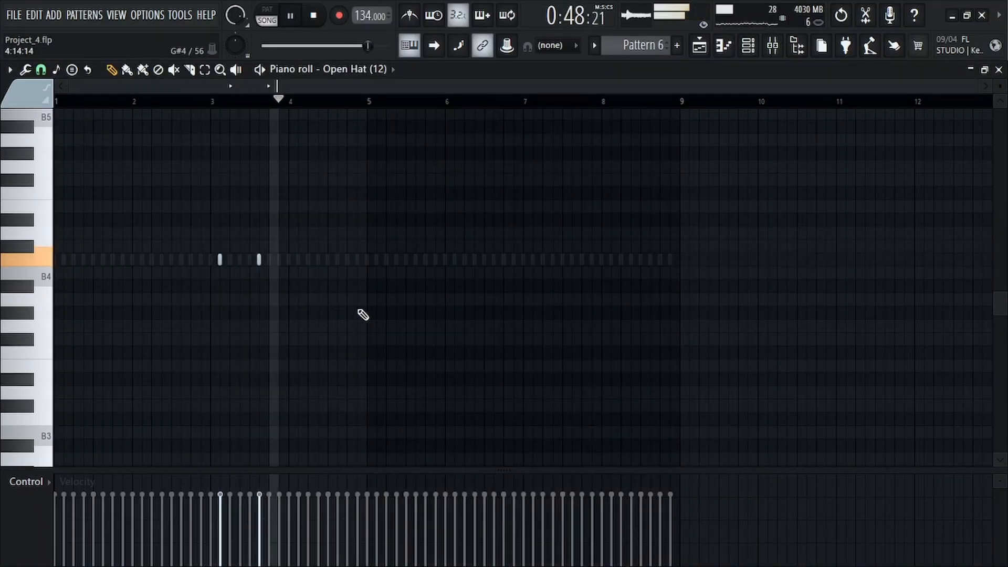
pyautogui.moveTo(373, 104); pyautogui.dragTo(2, 115)
pyautogui.hotkey('ctrl', 'b')
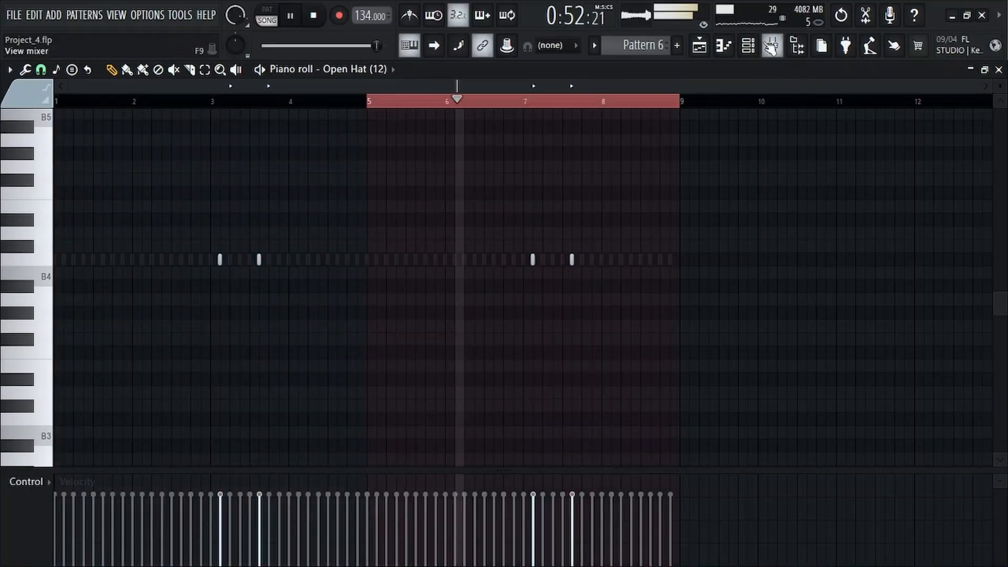
# Place Kick (5) hits on steps 1 and 15 of bar 1 and step 5 of bar 2 in the piano roll.
pyautogui.click(748, 45)
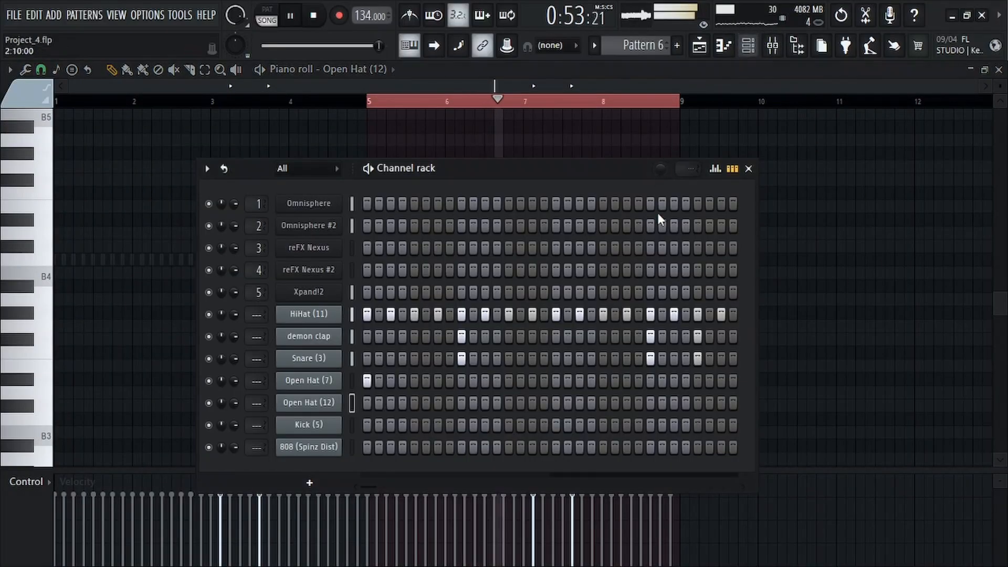
pyautogui.click(352, 426)
pyautogui.press('F6')
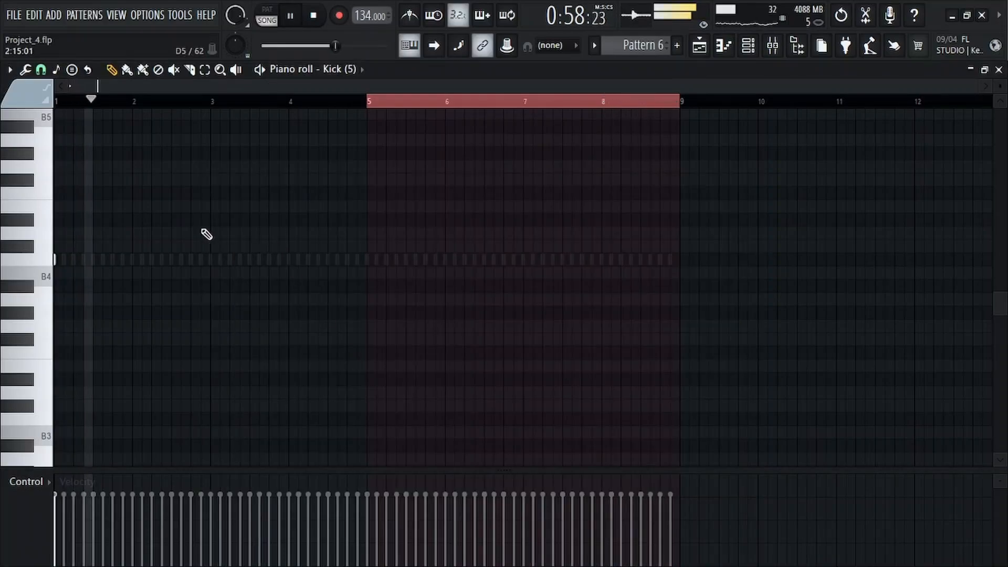
pyautogui.click(121, 260)
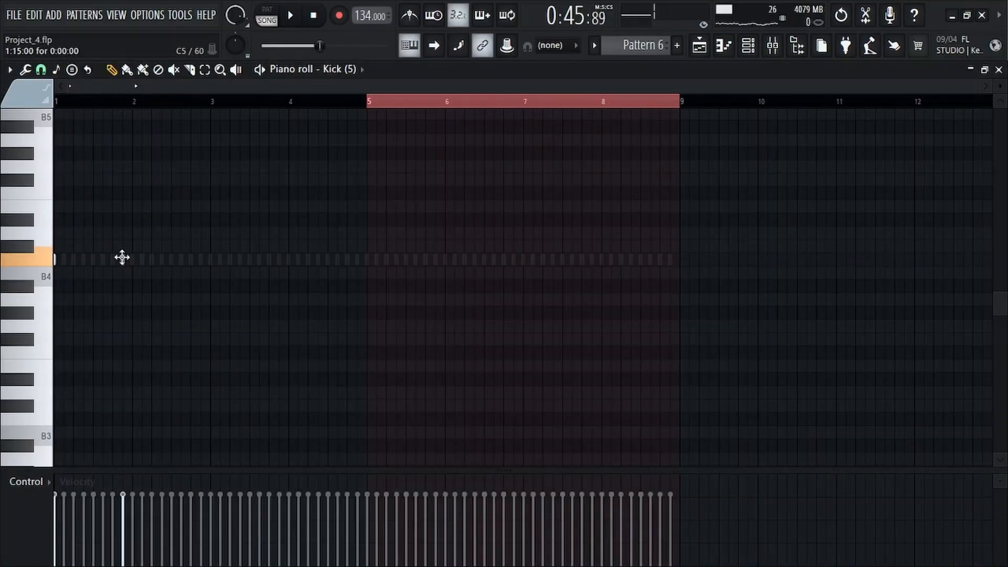
pyautogui.click(162, 260)
pyautogui.rightClick(162, 262)
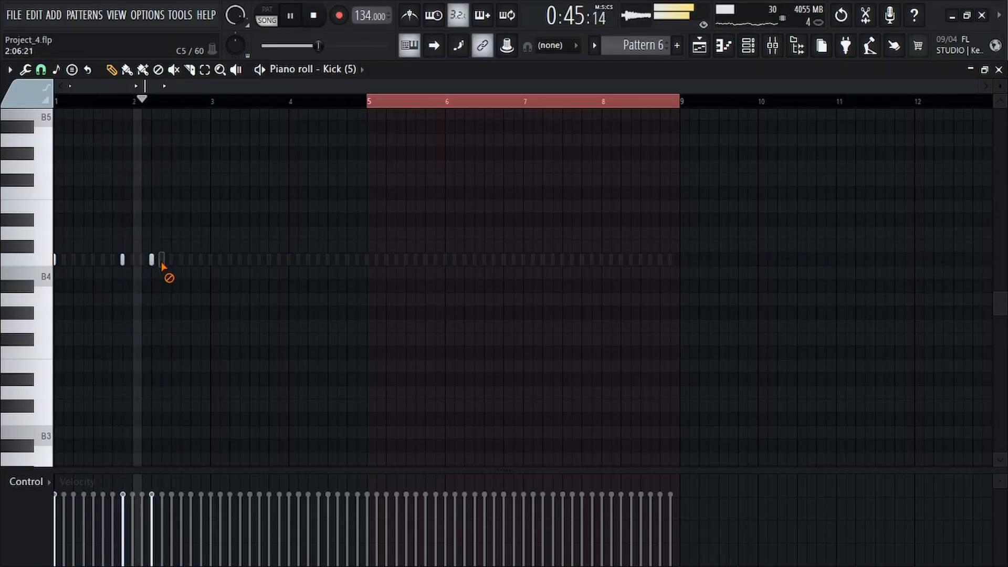
pyautogui.press('space')
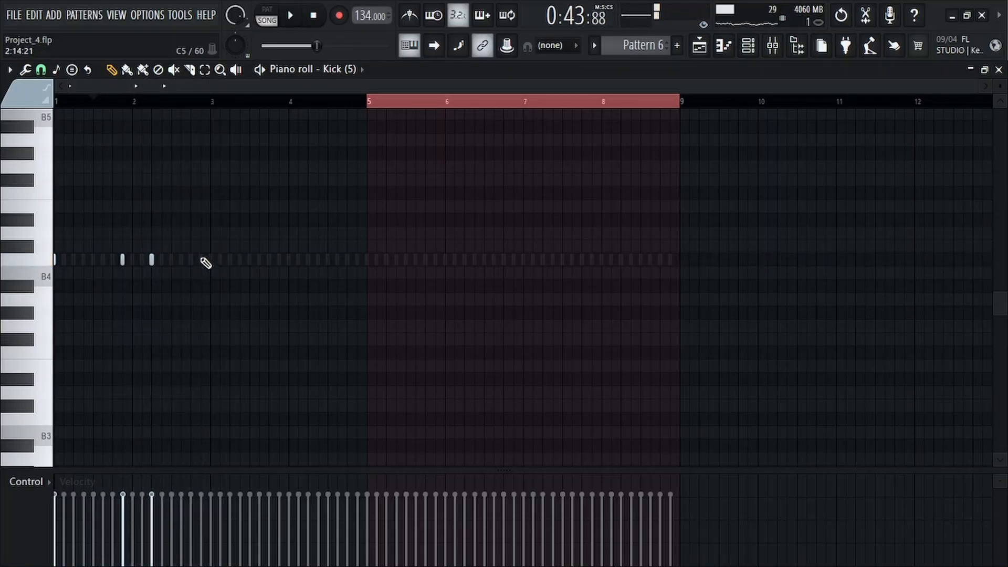
# Add kicks on step 15 of bar 2 and step 1 of bar 3, clear the time selection and play them back.
pyautogui.click(202, 260)
pyautogui.scroll(2, 212, 279)
pyautogui.click(211, 259)
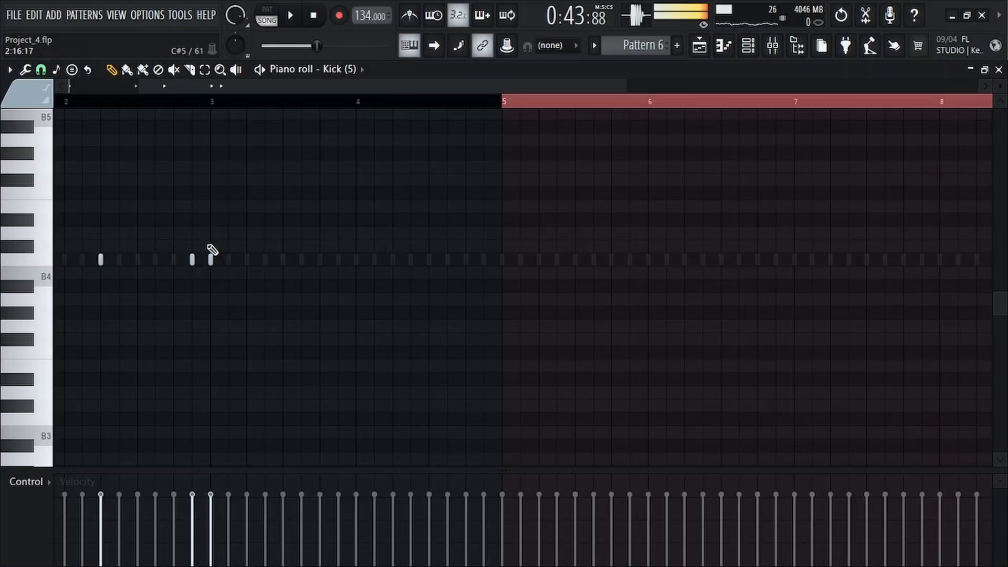
pyautogui.scroll(-2, 231, 220)
pyautogui.click(180, 100)
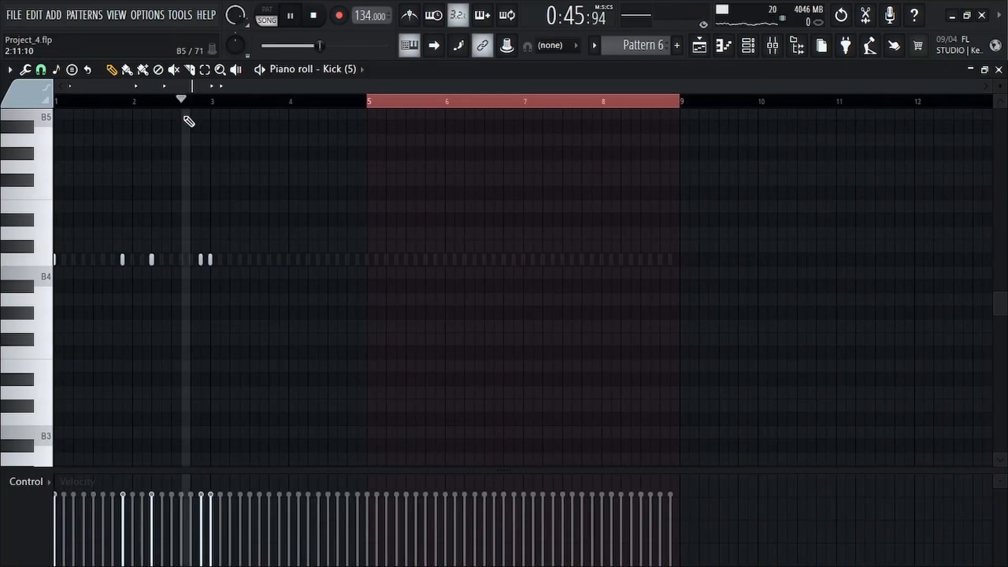
pyautogui.rightClick(395, 102)
pyautogui.press('space')
pyautogui.press('space')
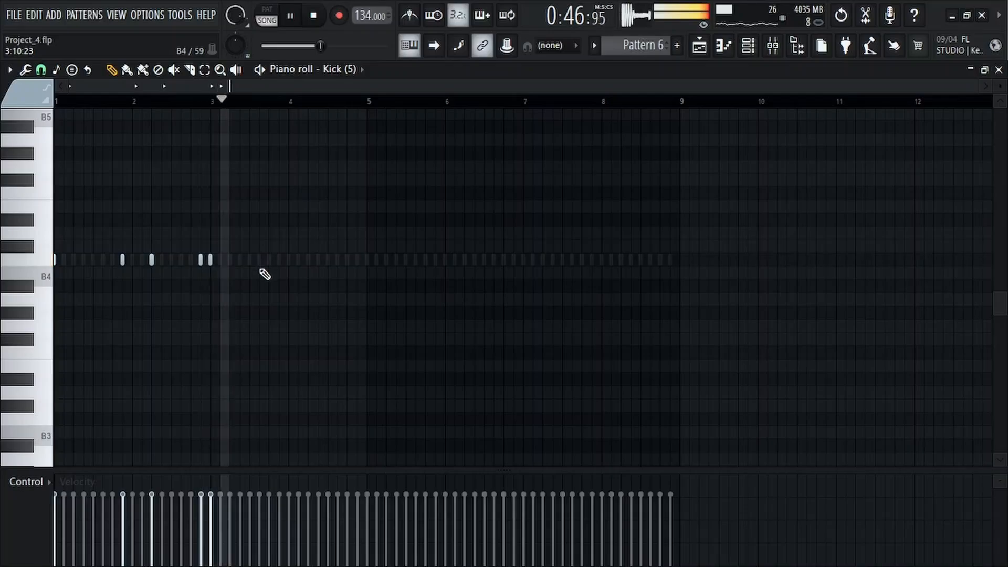
# Add kicks on step 15 of bar 3 and step 5 of bar 4.
pyautogui.scroll(2, 263, 272)
pyautogui.press('space')
pyautogui.press('space')
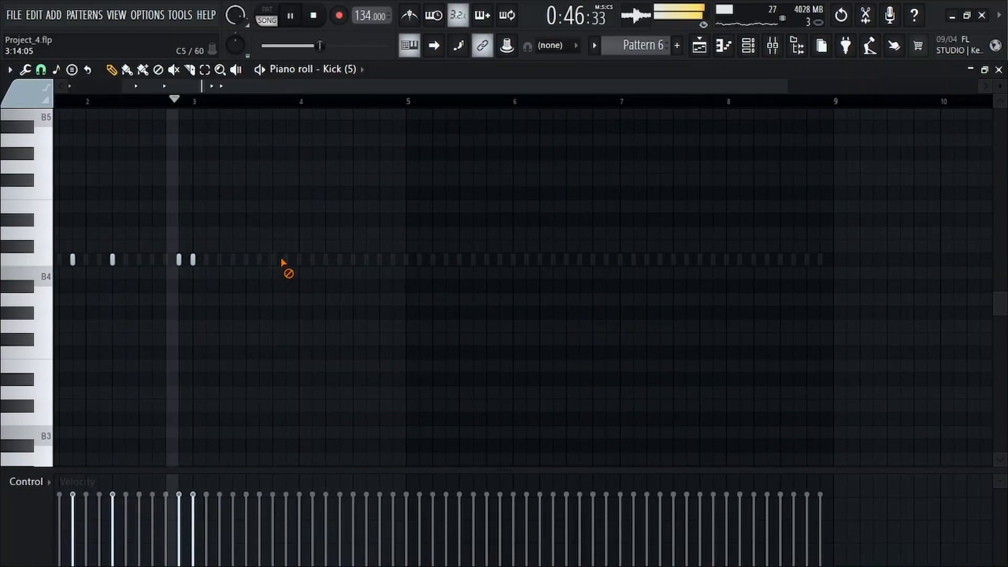
pyautogui.click(286, 260)
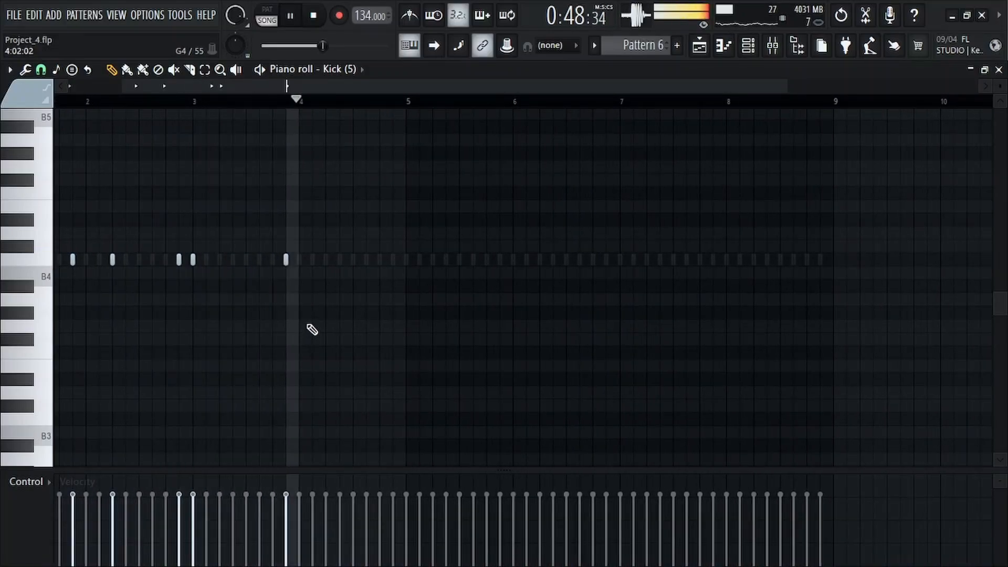
pyautogui.click(325, 259)
pyautogui.scroll(-2, 356, 342)
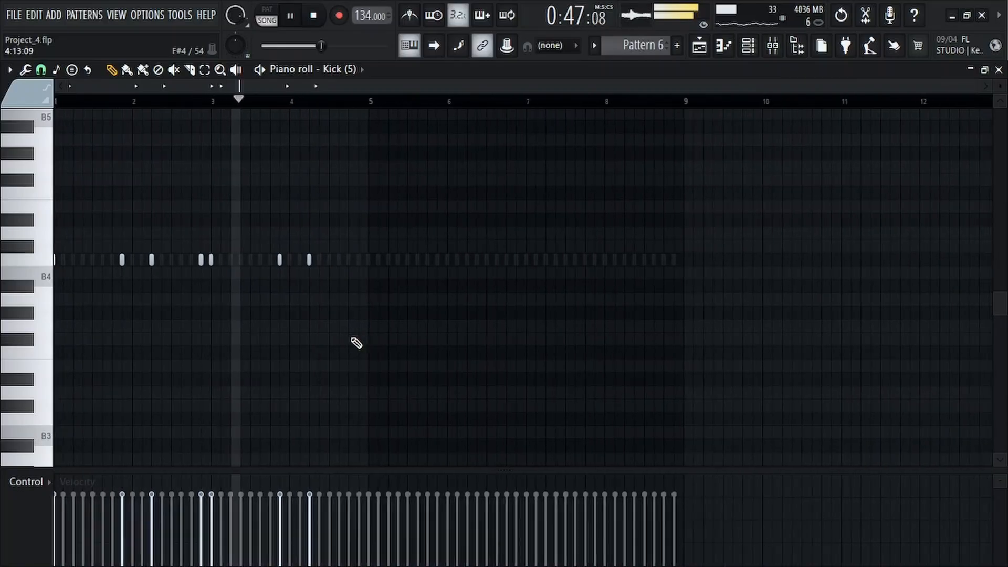
# Duplicate the four-bar kick pattern into bars 5 to 8 and select the 808 (Spinz Dist) channel.
pyautogui.hotkey('ctrl', 'a')
pyautogui.hotkey('ctrl', 'b')
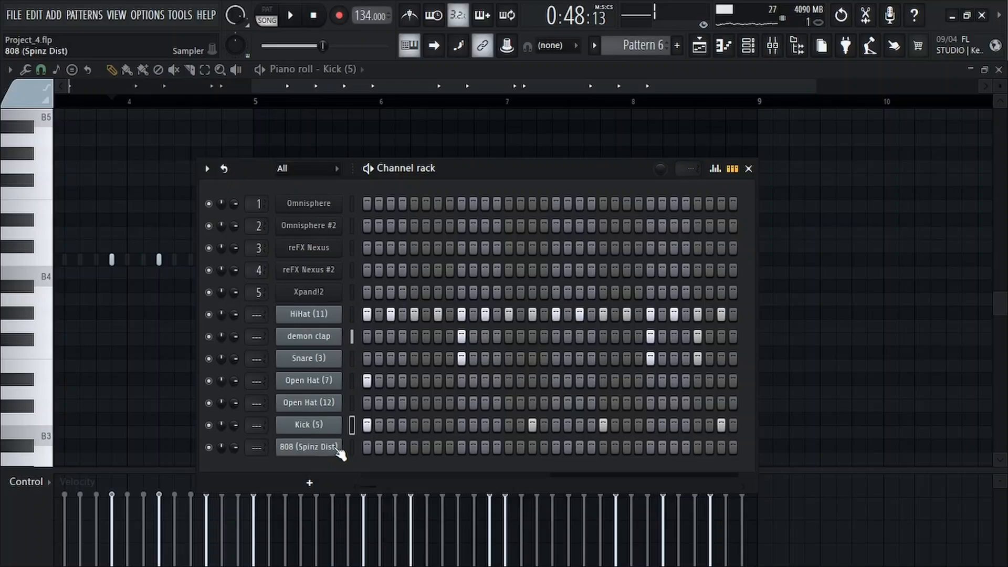
pyautogui.click(336, 447)
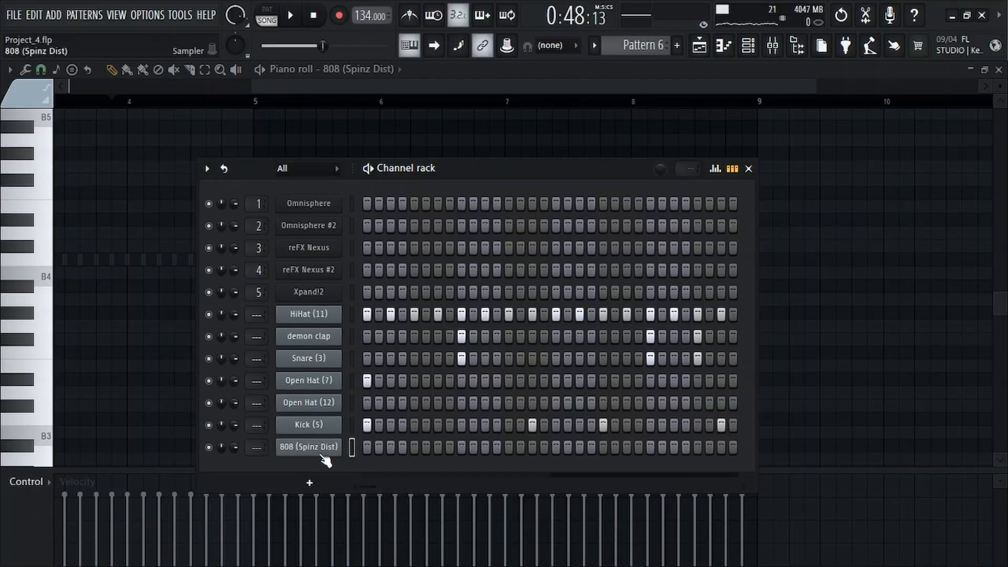
# Set the 808's volume envelope attack time to 0% and raise its hold time.
pyautogui.moveTo(58, 310); pyautogui.dragTo(58, 341)
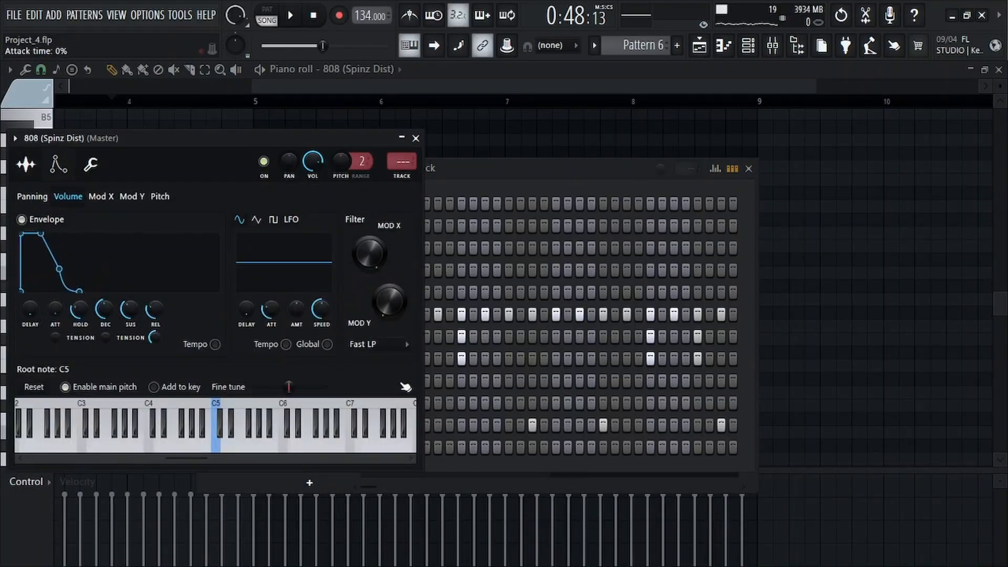
pyautogui.moveTo(72, 307); pyautogui.dragTo(72, 301)
pyautogui.moveTo(72, 301); pyautogui.dragTo(72, 242)
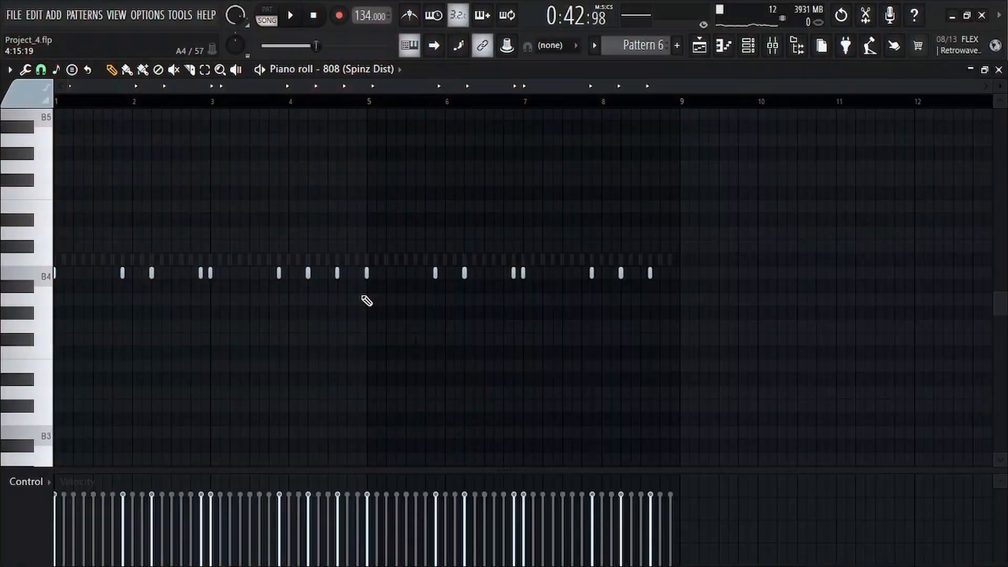
# Transpose the four 808 notes in bars 3 and 4 up five semitones to E5.
pyautogui.moveTo(351, 292); pyautogui.dragTo(204, 254)
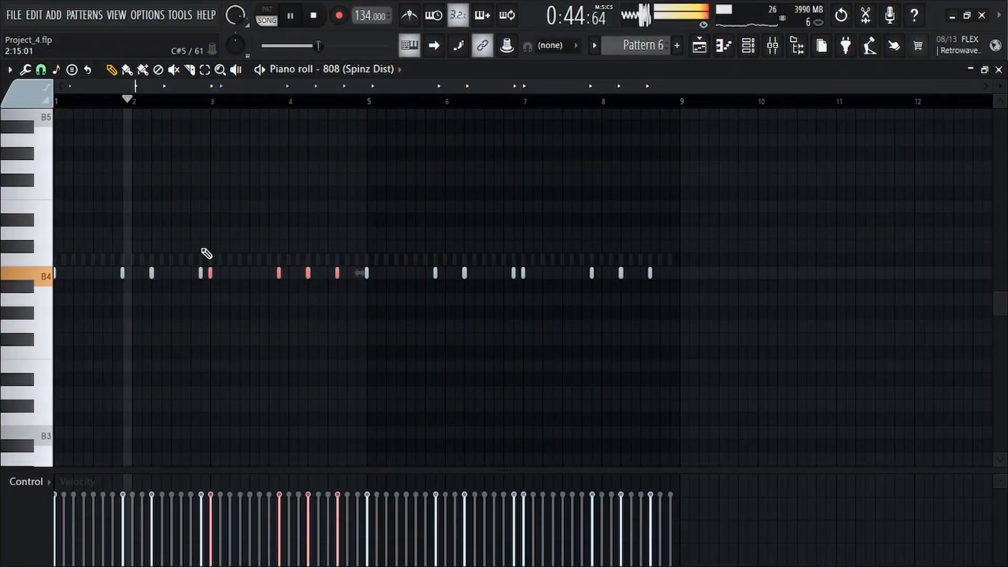
pyautogui.press('Up')
pyautogui.press('Up')
pyautogui.press('Up')
pyautogui.press('Up')
pyautogui.press('Up')
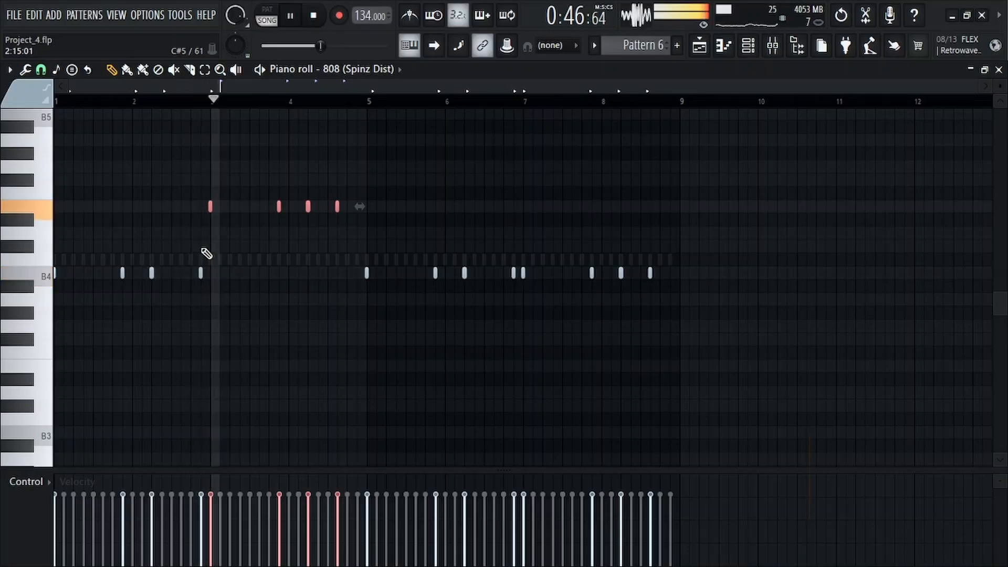
# Transpose only the last 808 note of bar 4 up two more semitones to F#5.
pyautogui.moveTo(348, 229); pyautogui.dragTo(326, 184)
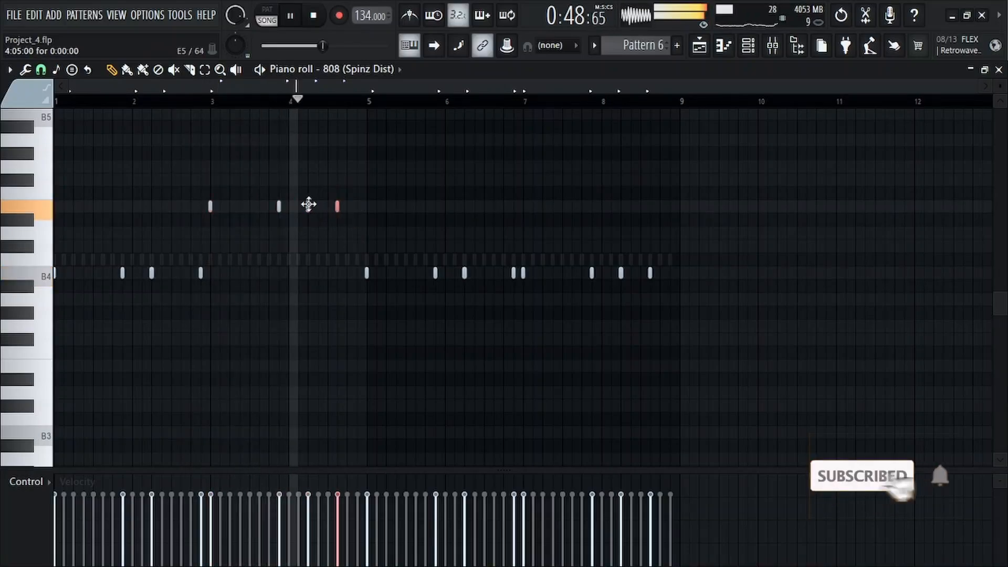
pyautogui.hotkey('shift', 'Up')
pyautogui.hotkey('shift', 'Up')
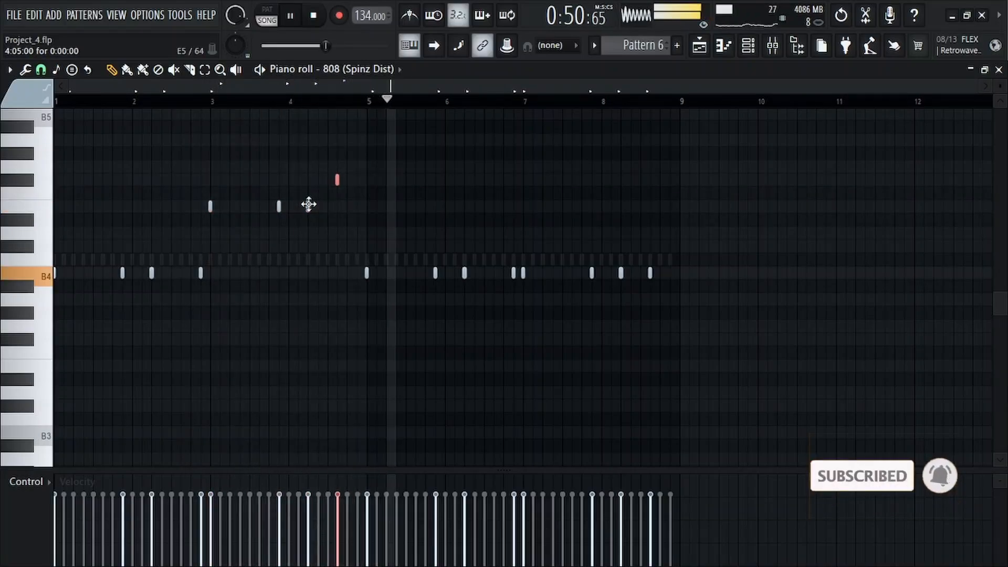
# Replace the 808 notes in bars 5 to 8 with a duplicate of bars 1 to 4, and clear the time selection.
pyautogui.moveTo(675, 304); pyautogui.dragTo(349, 247)
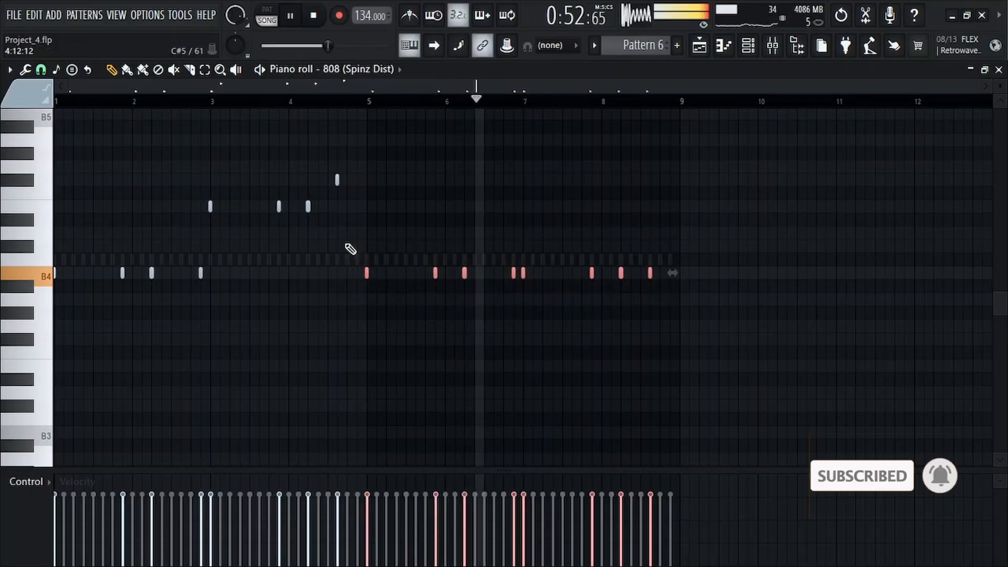
pyautogui.press('Delete')
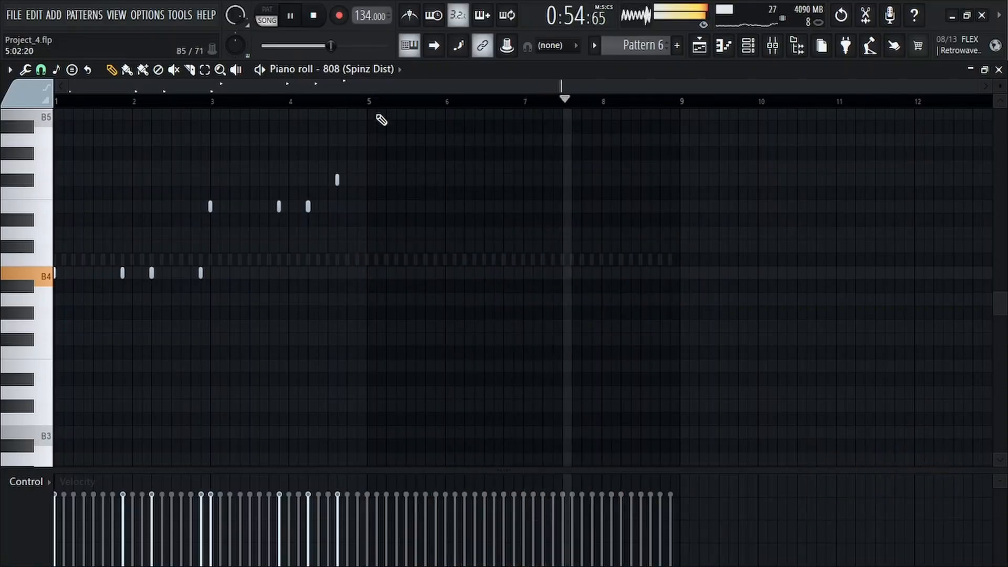
pyautogui.moveTo(369, 104); pyautogui.dragTo(0, 122)
pyautogui.hotkey('ctrl', 'b')
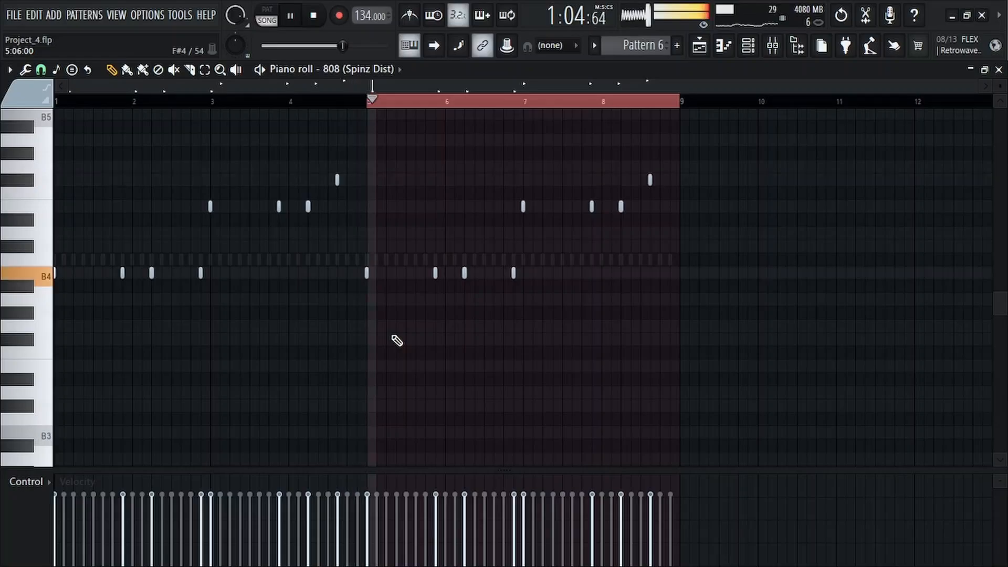
pyautogui.rightClick(475, 101)
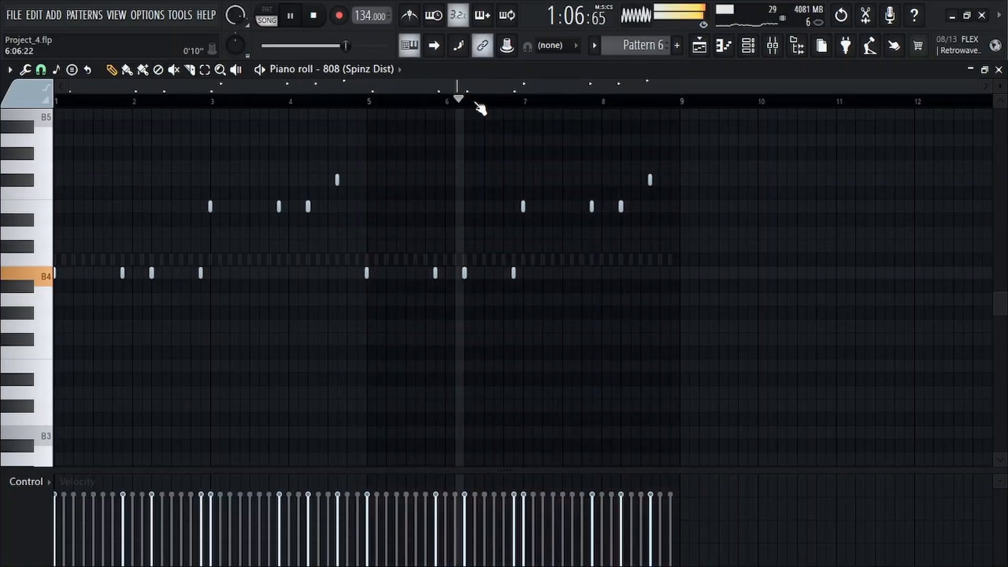
# Route the drum channels from HiHat (11) through 808 (Spinz Dist) to consecutive mixer tracks starting from Insert 6.
pyautogui.click(756, 47)
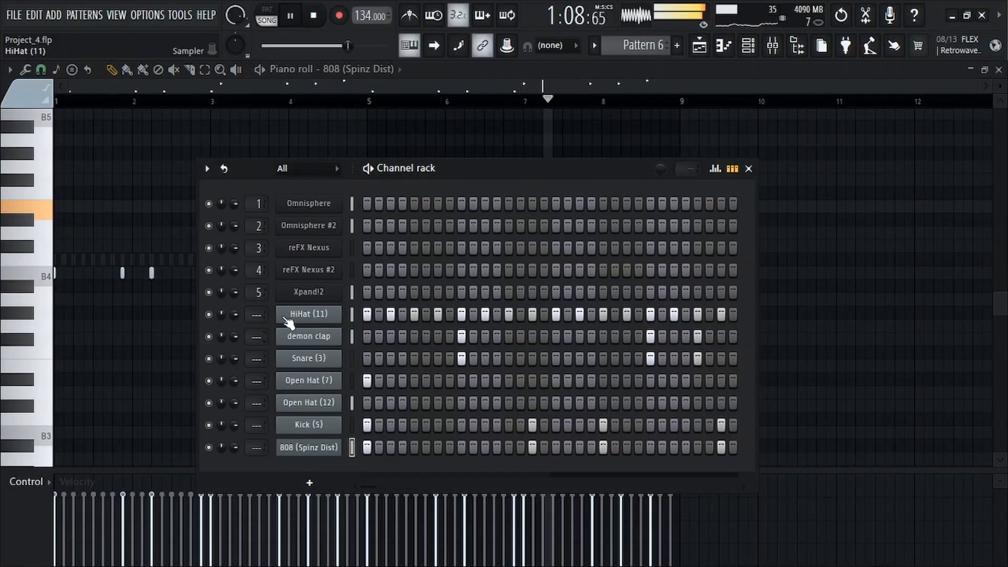
pyautogui.moveTo(351, 314); pyautogui.dragTo(347, 443)
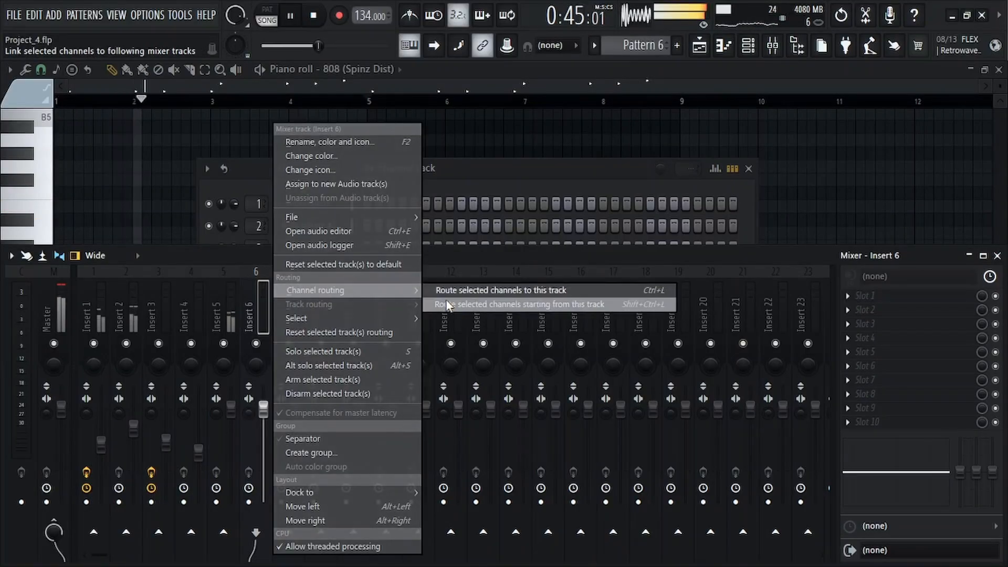
pyautogui.click(450, 305)
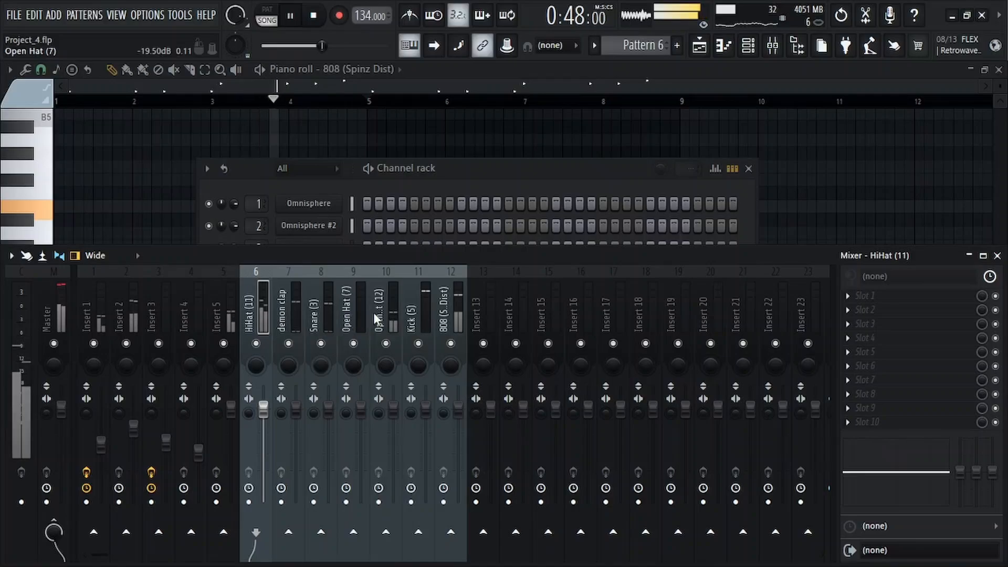
# Lower the mixer volumes of Kick (5) and 808 (Spinz Dist), and bring the kick back up slightly.
pyautogui.moveTo(426, 409); pyautogui.dragTo(426, 434)
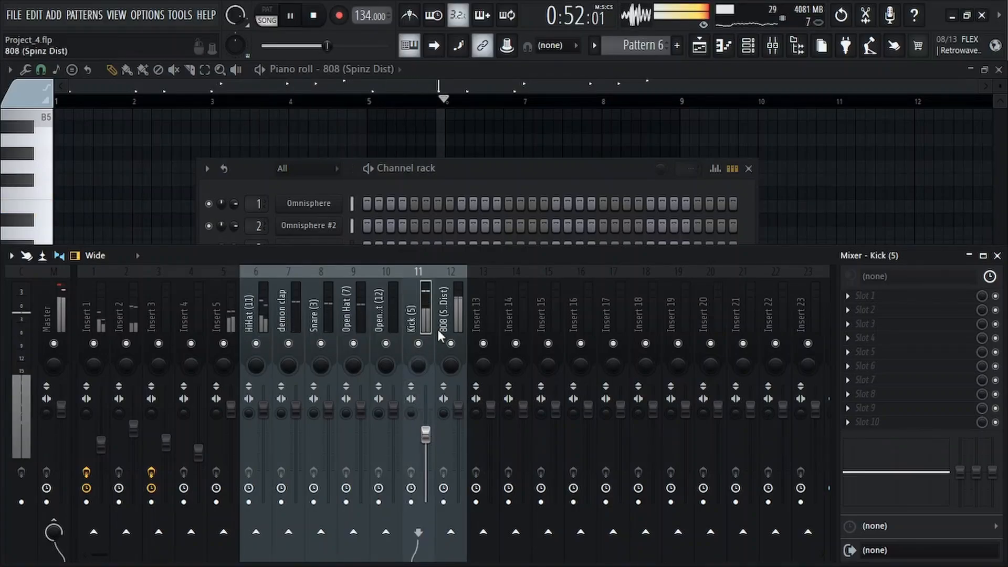
pyautogui.moveTo(458, 409); pyautogui.dragTo(458, 435)
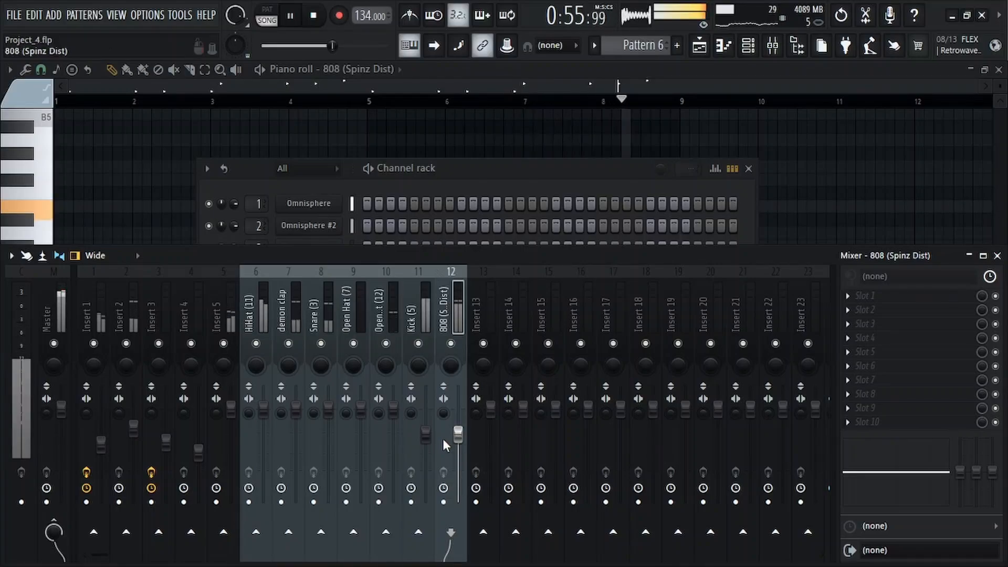
pyautogui.moveTo(425, 434); pyautogui.dragTo(426, 426)
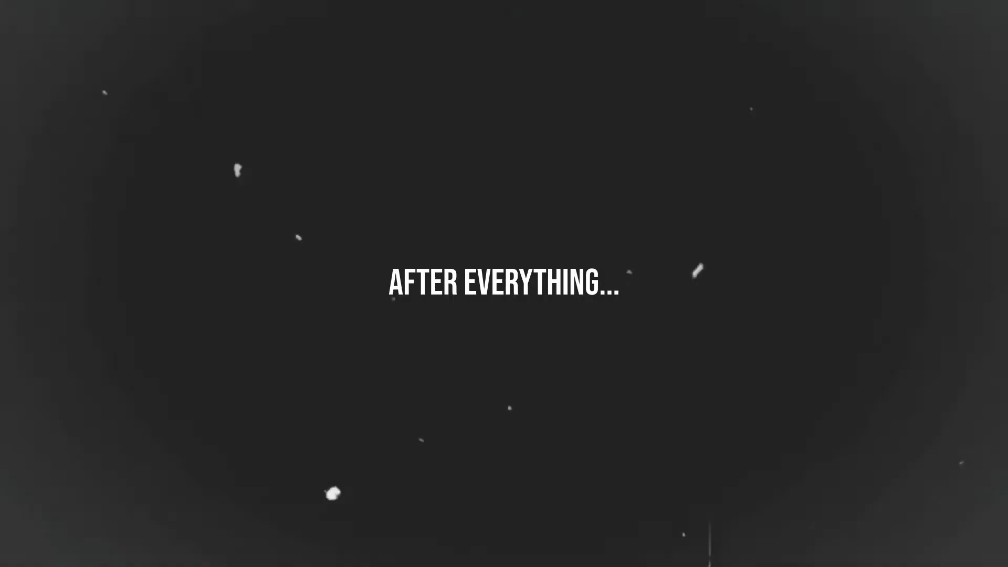